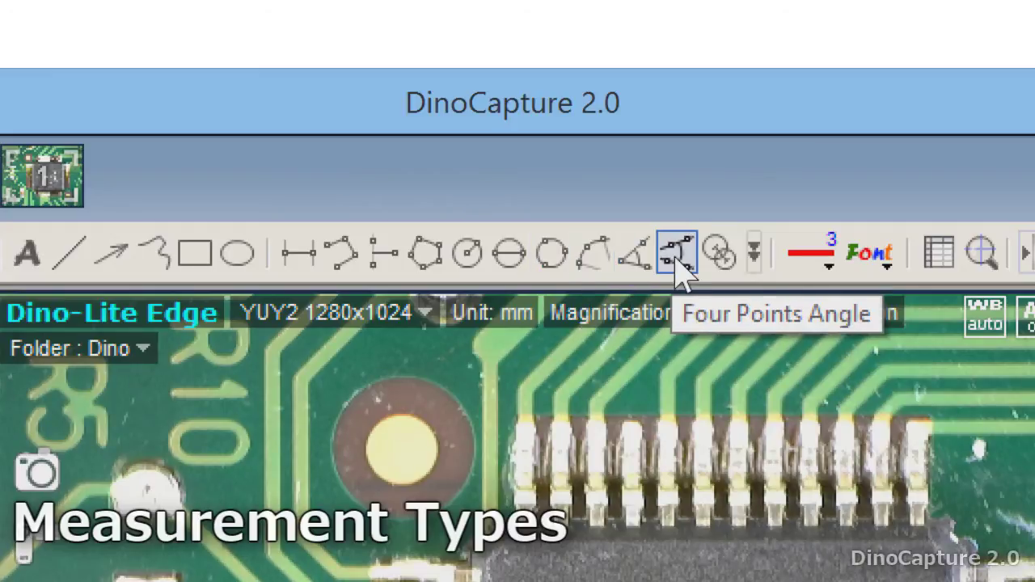
Measure a 5.965 mm line across the chip and begin a continuous outline along its bottom corners.
click(756, 257)
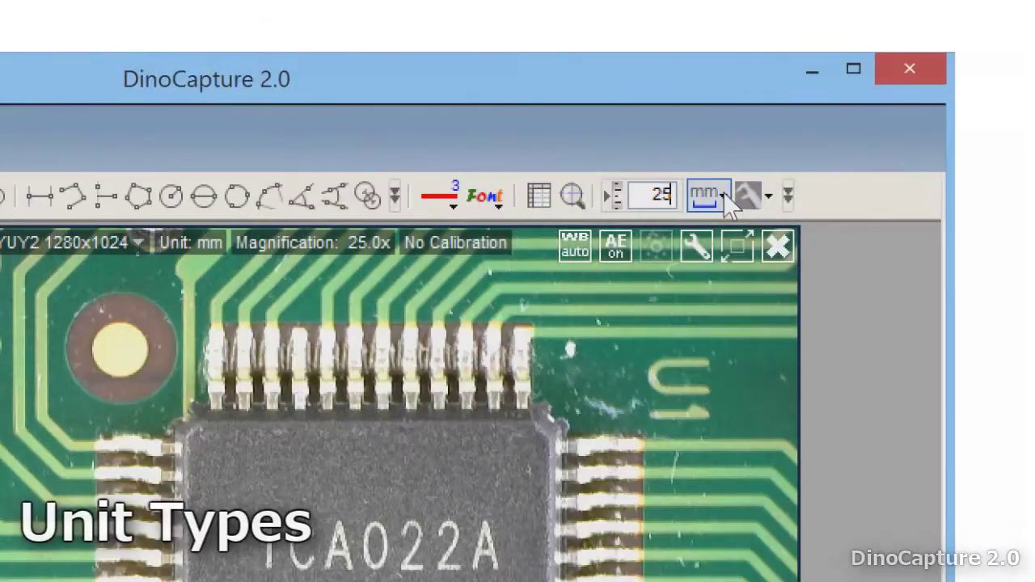
click(723, 194)
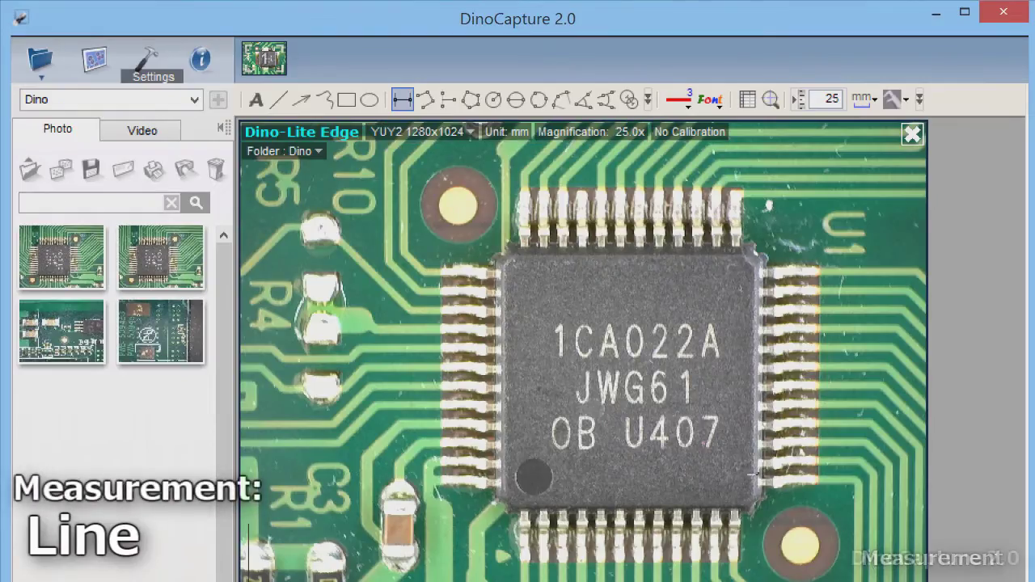
drag(755, 441, 504, 431)
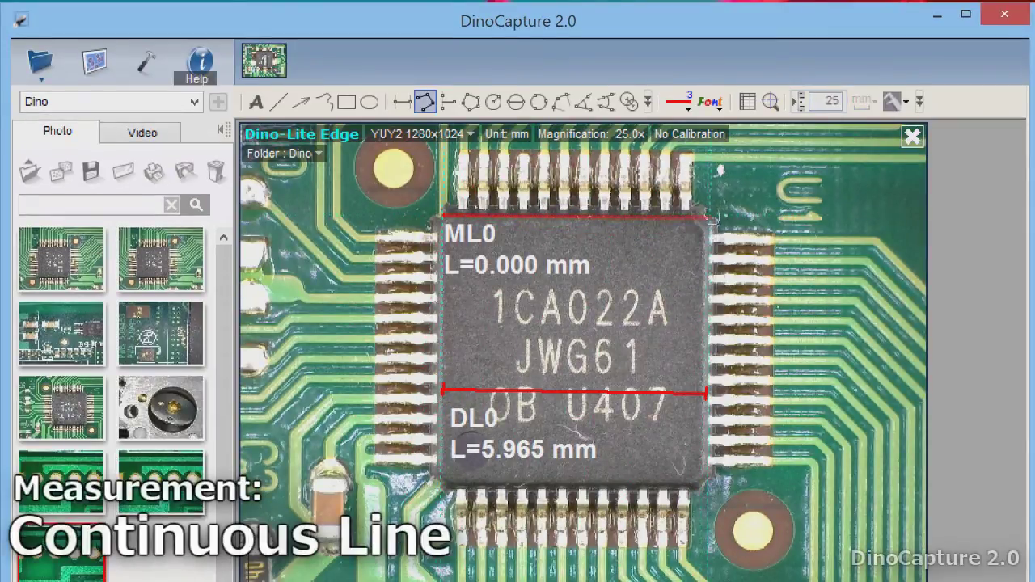
click(710, 485)
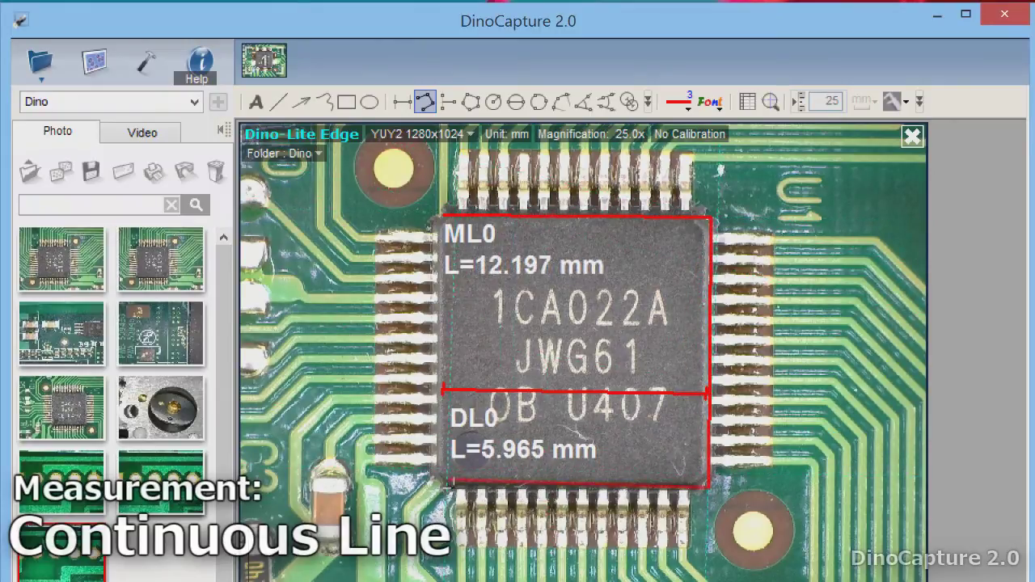
click(436, 485)
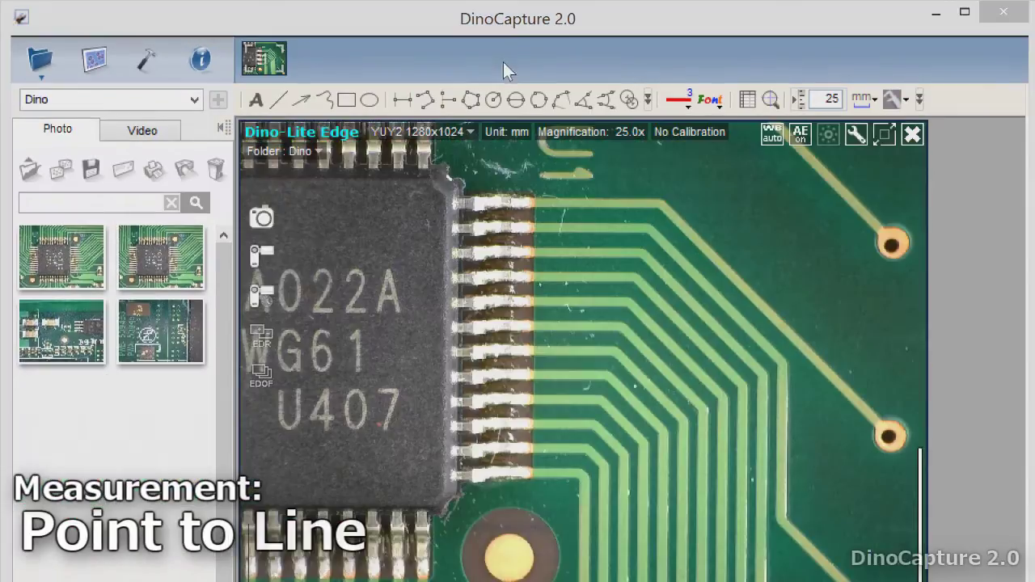
Draw a pin-end reference line and mark point-to-line distances to the traces (2.815 mm, 1.888 mm).
click(447, 99)
click(540, 197)
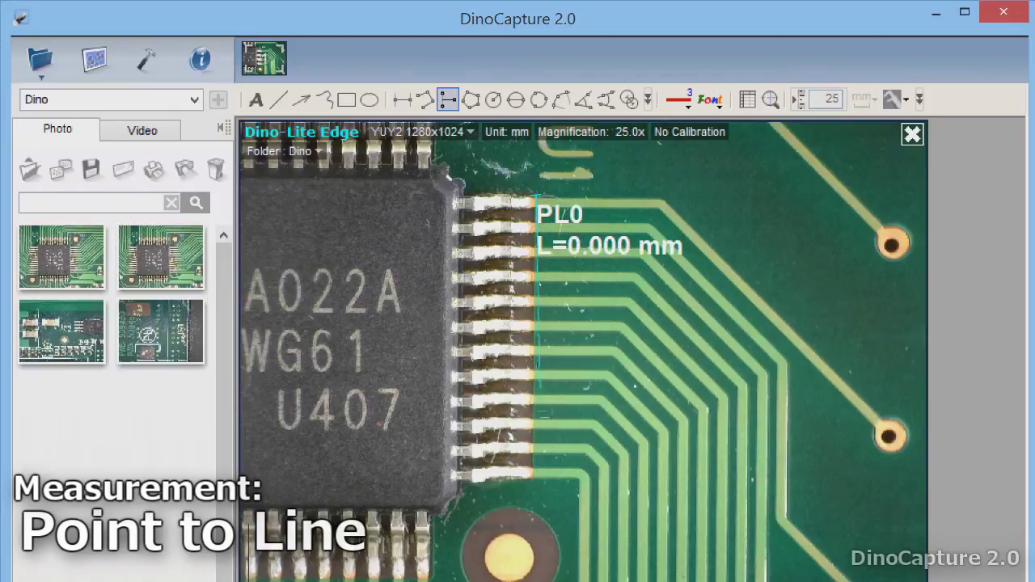
click(534, 483)
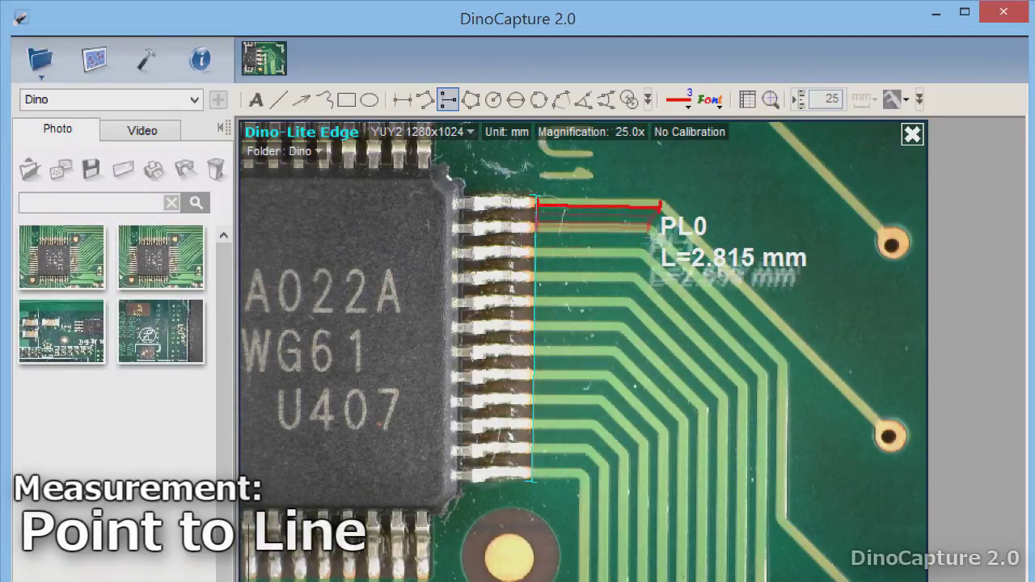
click(661, 206)
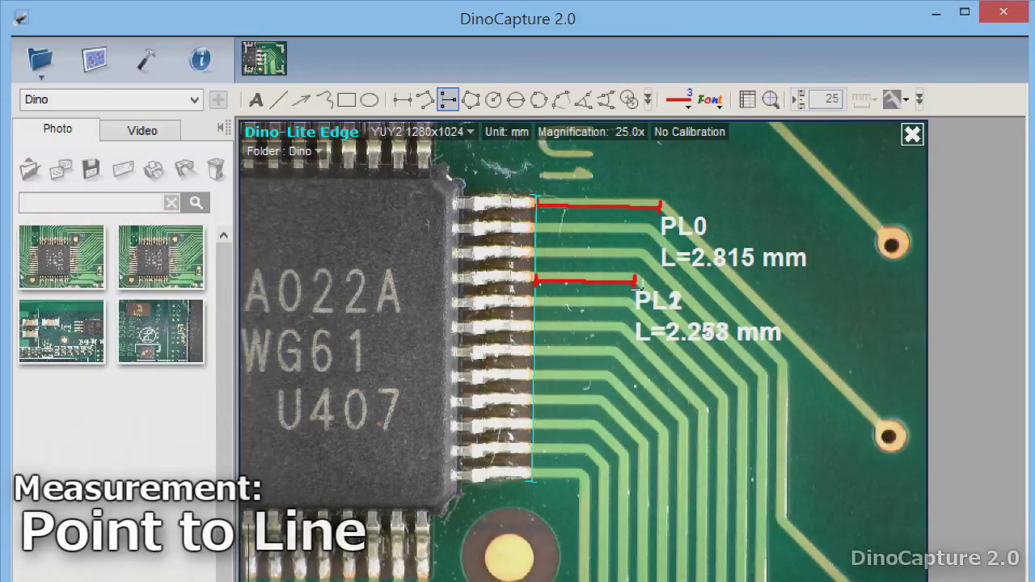
click(617, 356)
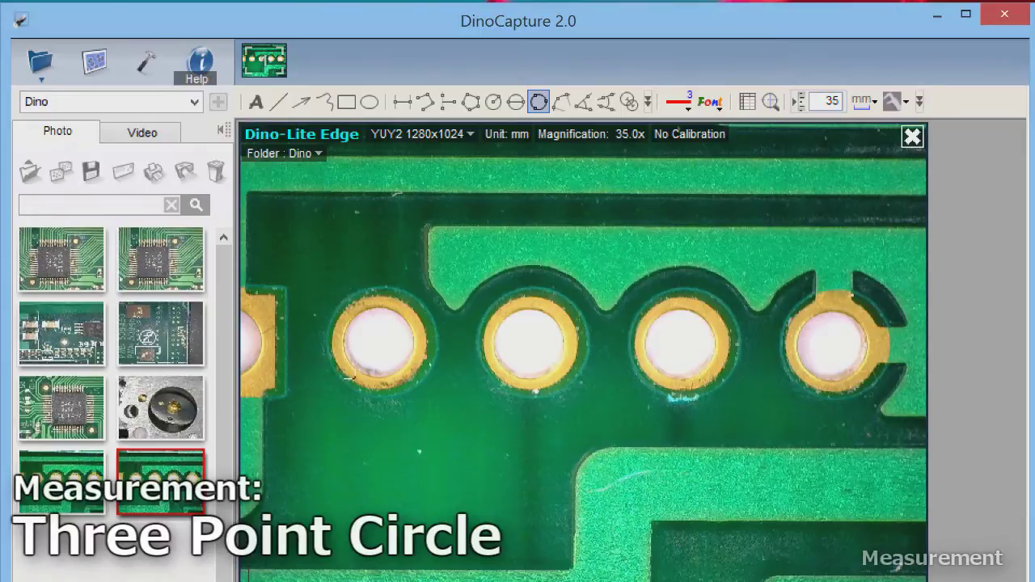
Add three-point circle TC0, diameter circle DC0 and radius circle RC0 on the three pads.
click(342, 370)
click(427, 324)
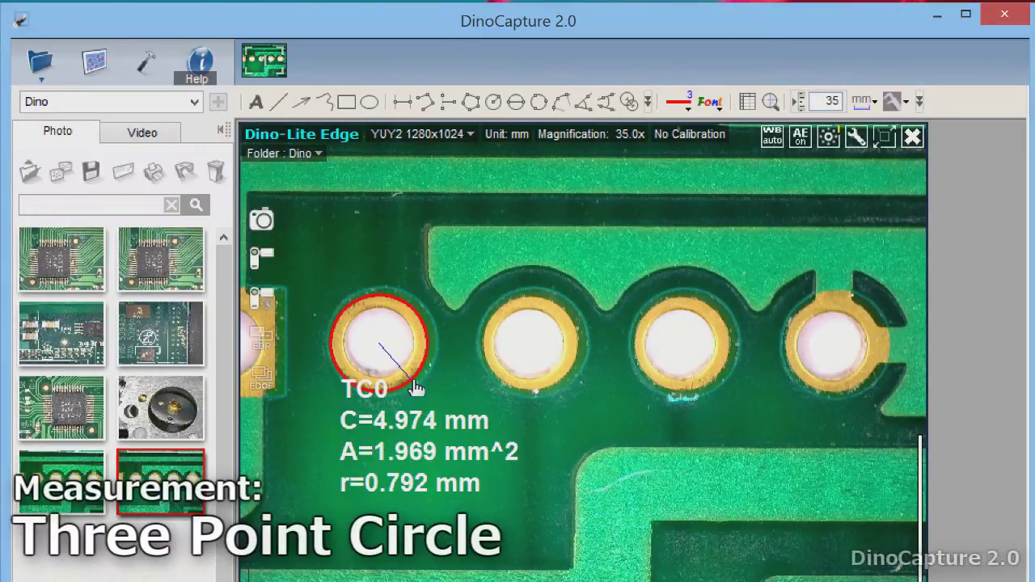
click(542, 393)
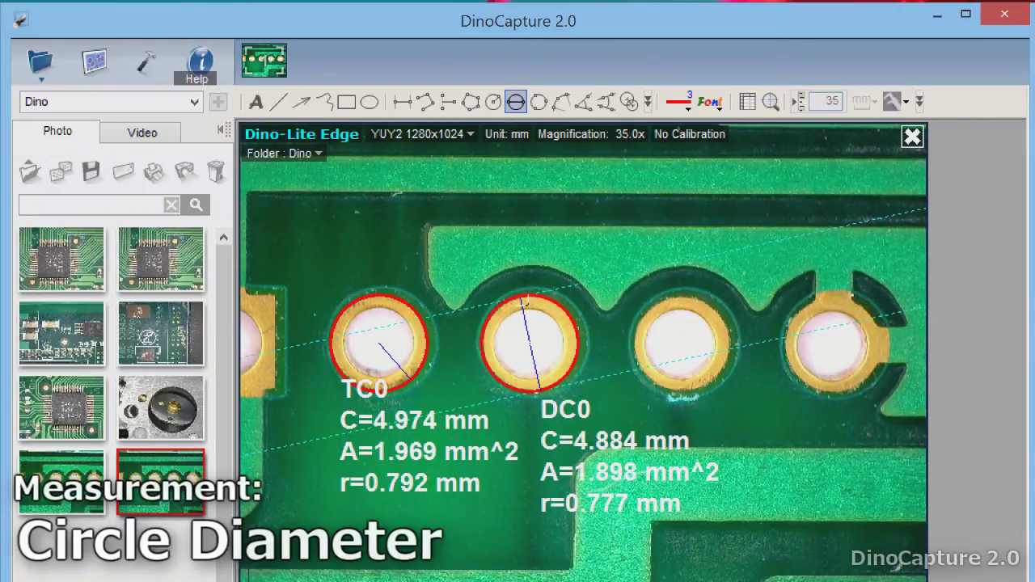
click(831, 345)
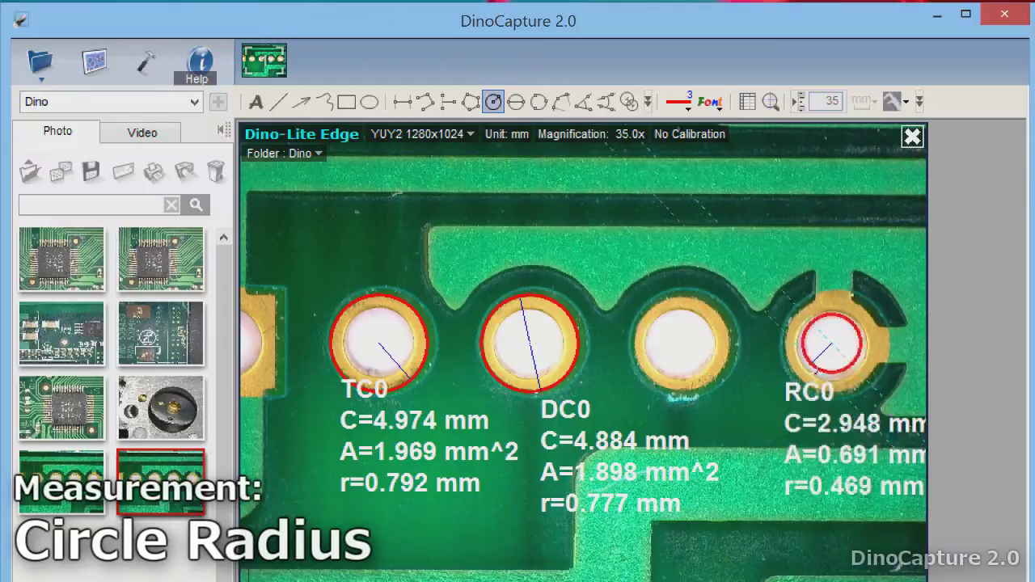
click(806, 384)
drag(786, 457, 782, 458)
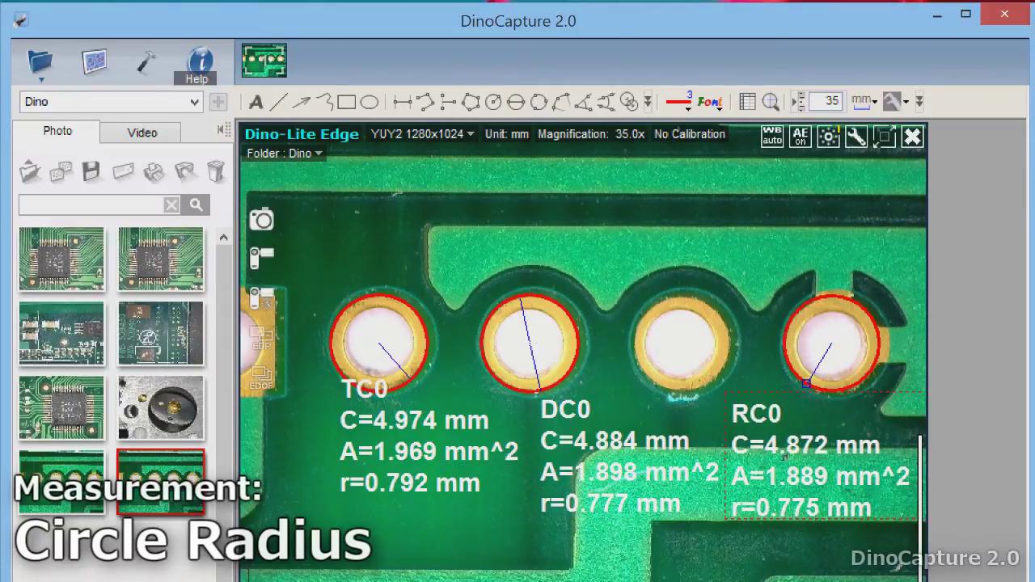
Measure the centre distance from DC0 to RC0, then redraw a radius circle on the right pad.
click(629, 102)
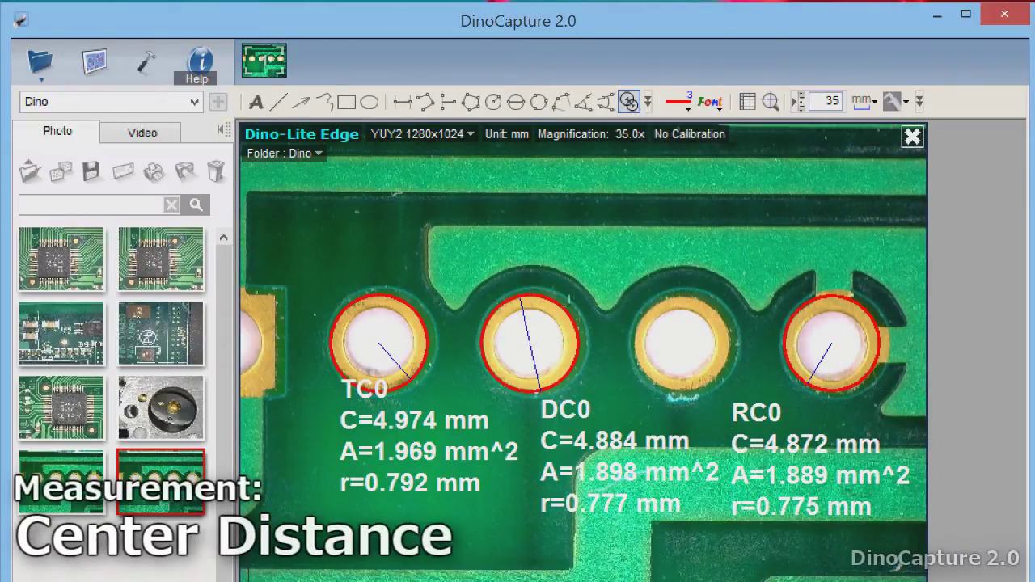
click(540, 300)
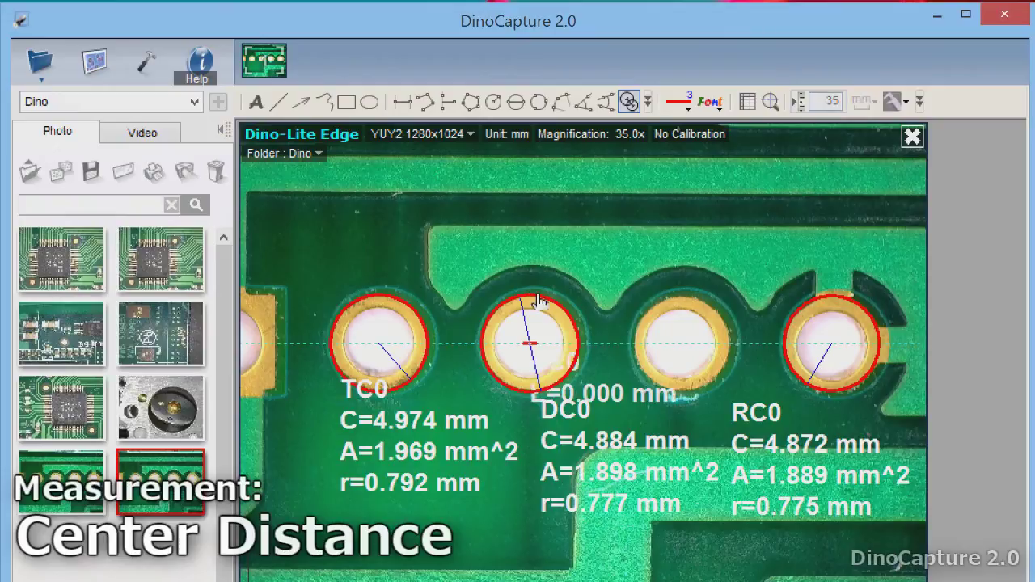
click(811, 308)
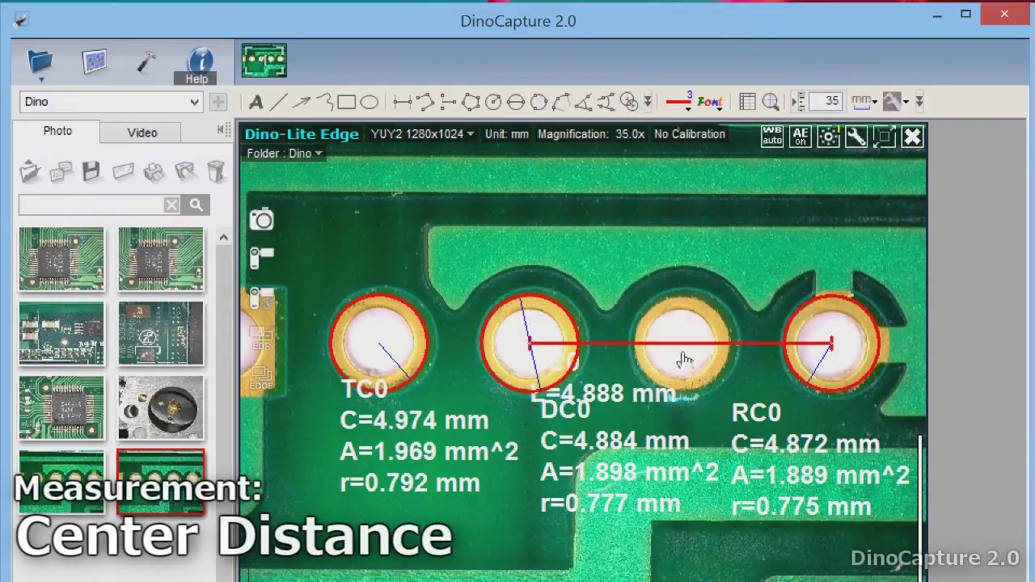
drag(596, 393, 686, 259)
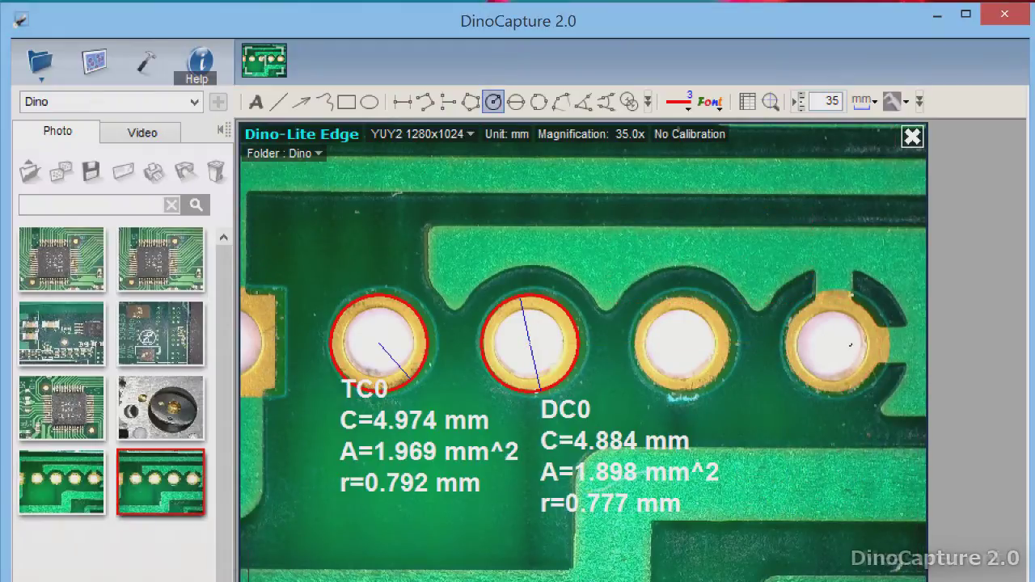
drag(845, 340, 809, 378)
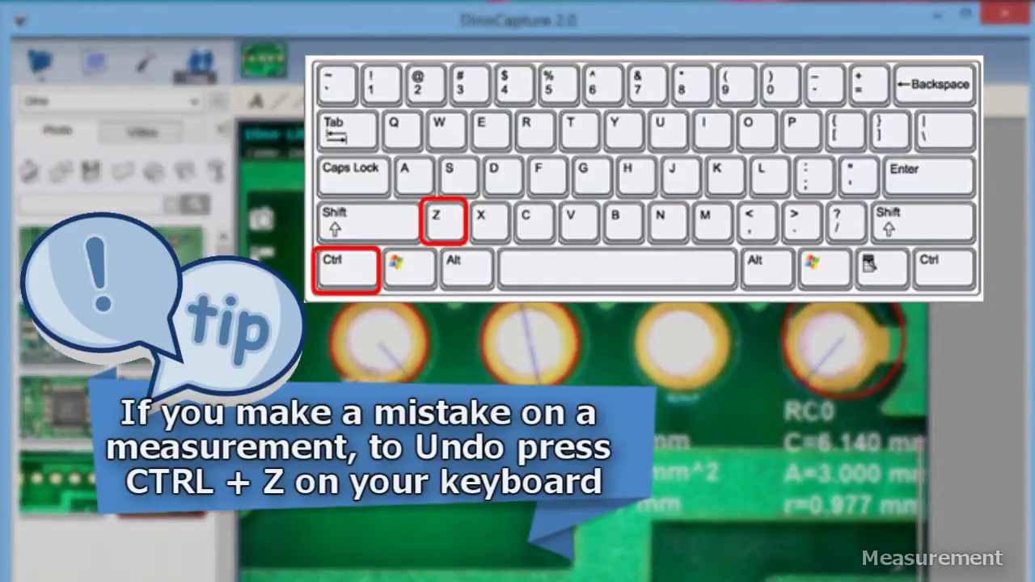
Undo the oversized RC0 circle with Ctrl+Z and clear all measurements from the view.
key(ctrl+z)
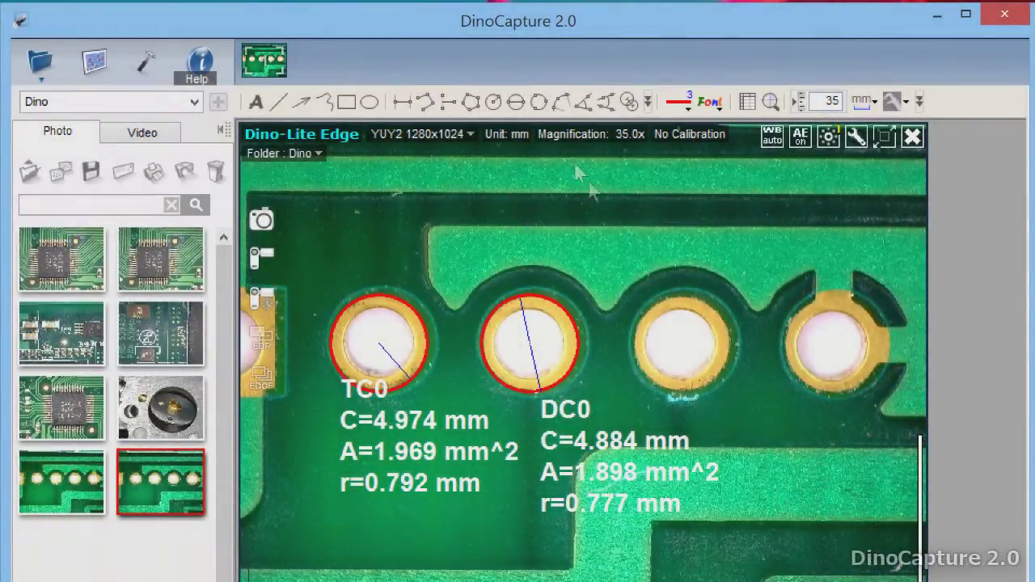
right_click(799, 275)
mouse_move(849, 370)
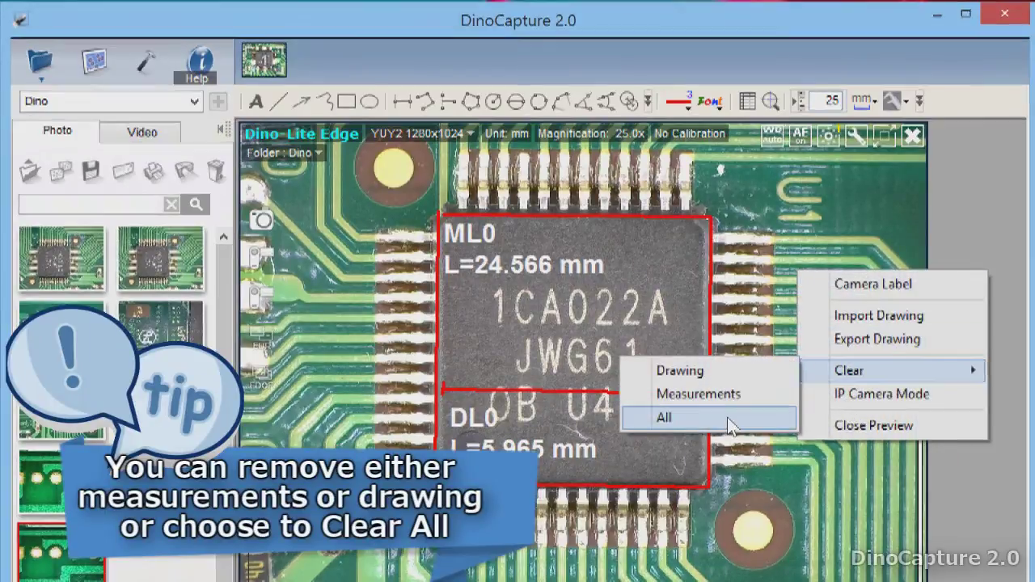
click(727, 417)
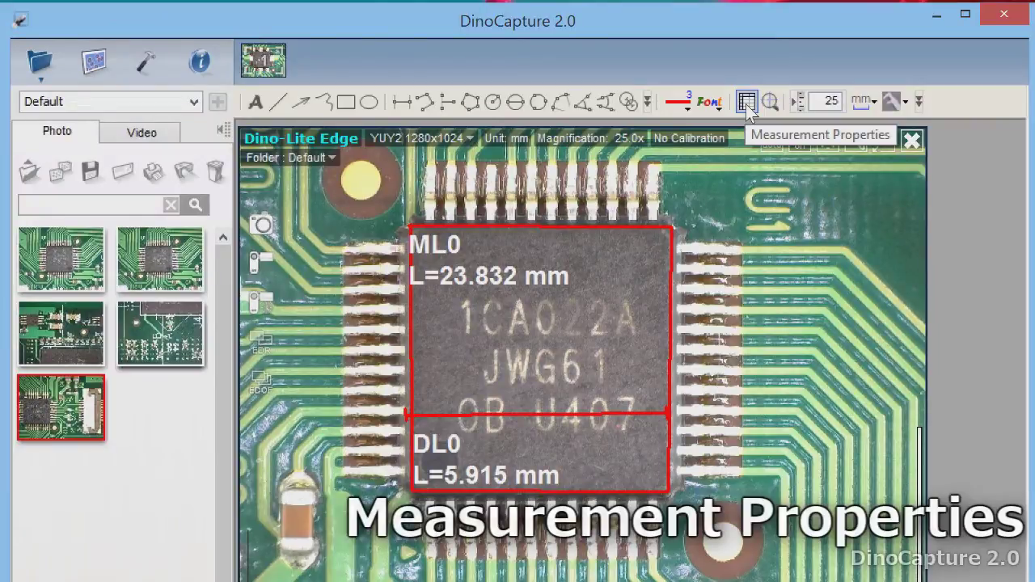
Show the measurement properties table listing line DL0 at 4.240.
click(746, 104)
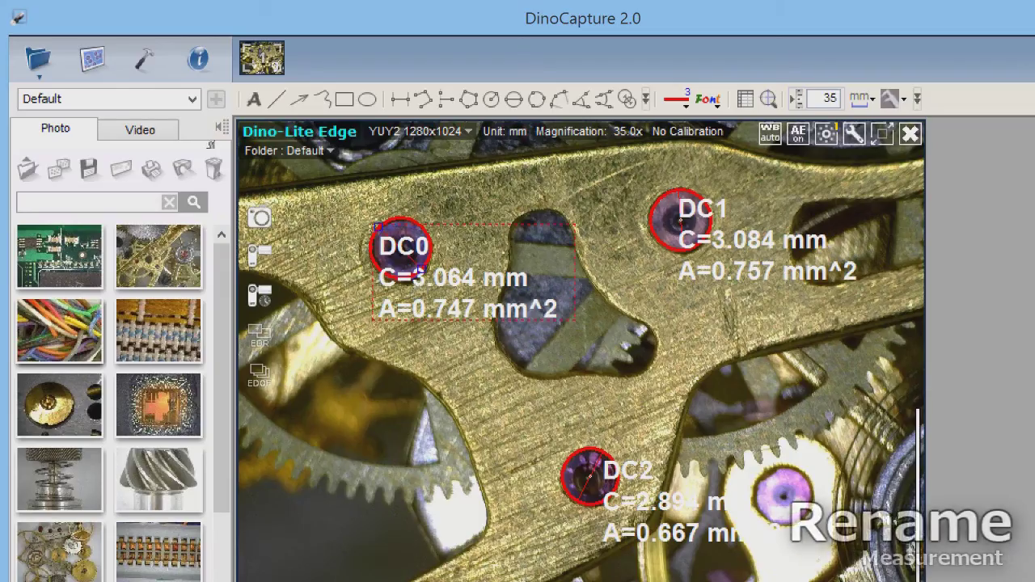
Rename circle DC0 to 'Gear 1' and DC1 to 'Gear 2'.
right_click(414, 287)
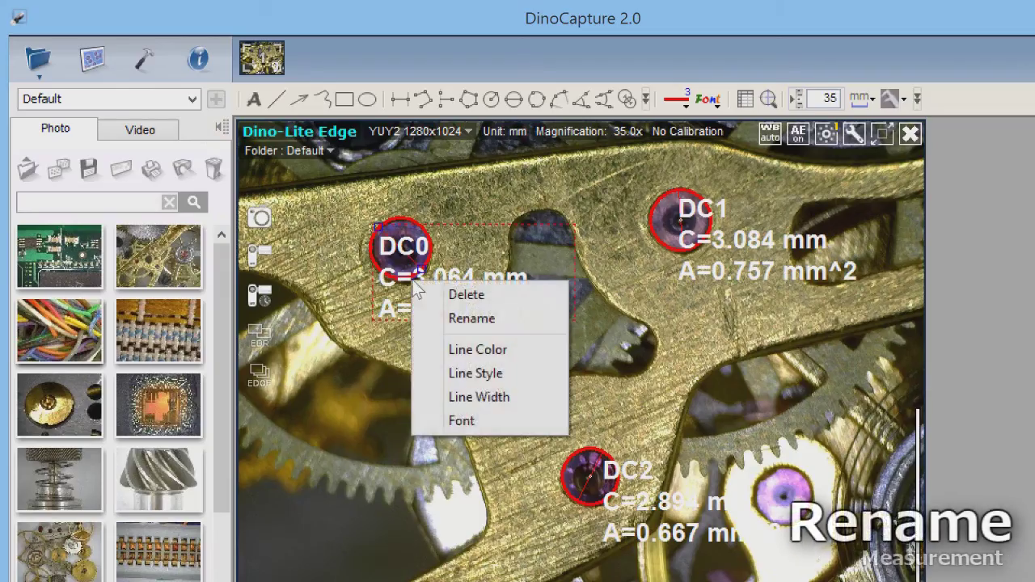
click(457, 318)
text(G)
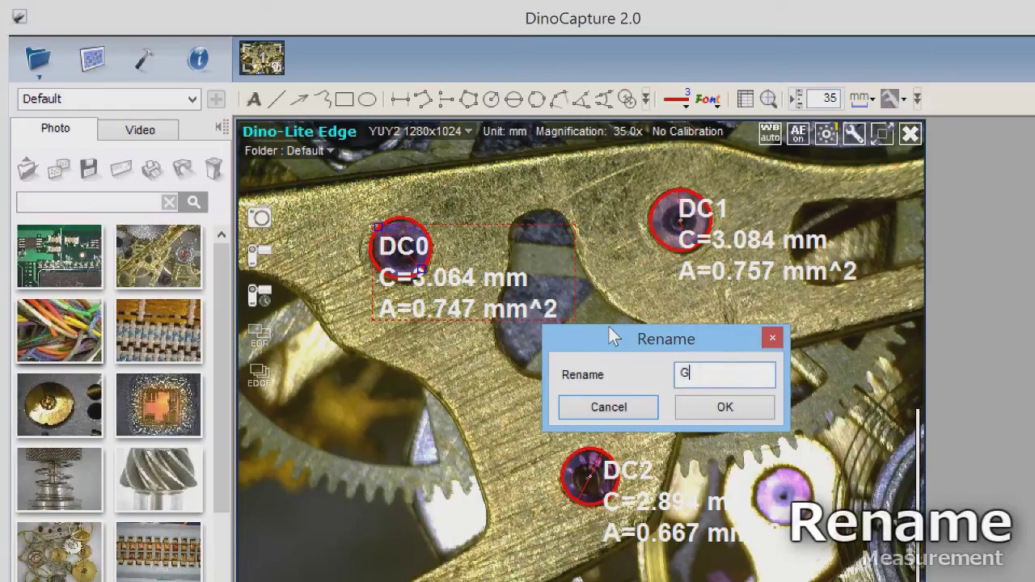
text(ear 1)
click(753, 405)
right_click(730, 237)
click(762, 275)
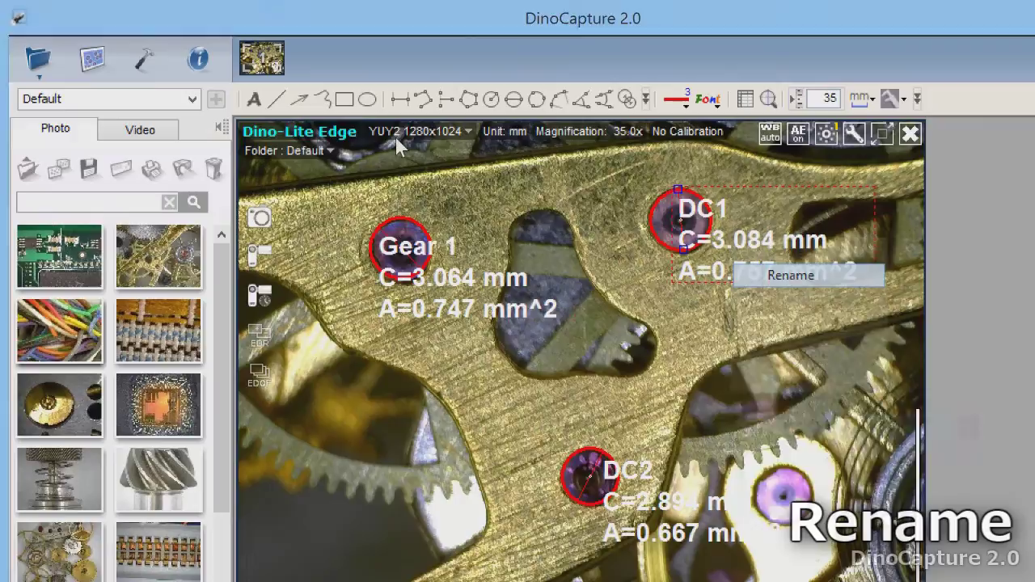
text(Gear2)
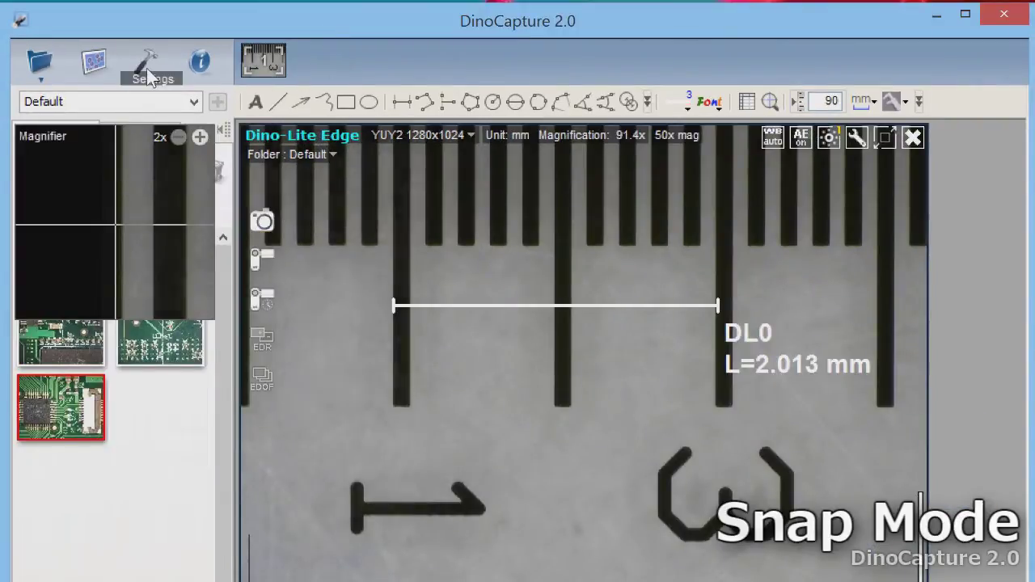
Turn on snap mode and draw line DL1 (0.622 mm) from DL0's middle down the ruler tick.
click(146, 68)
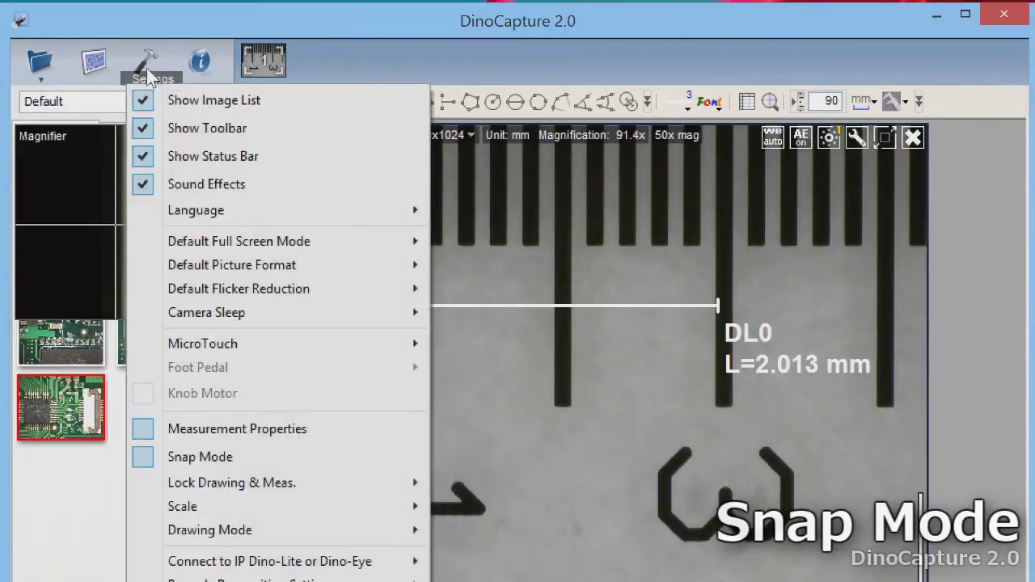
click(198, 459)
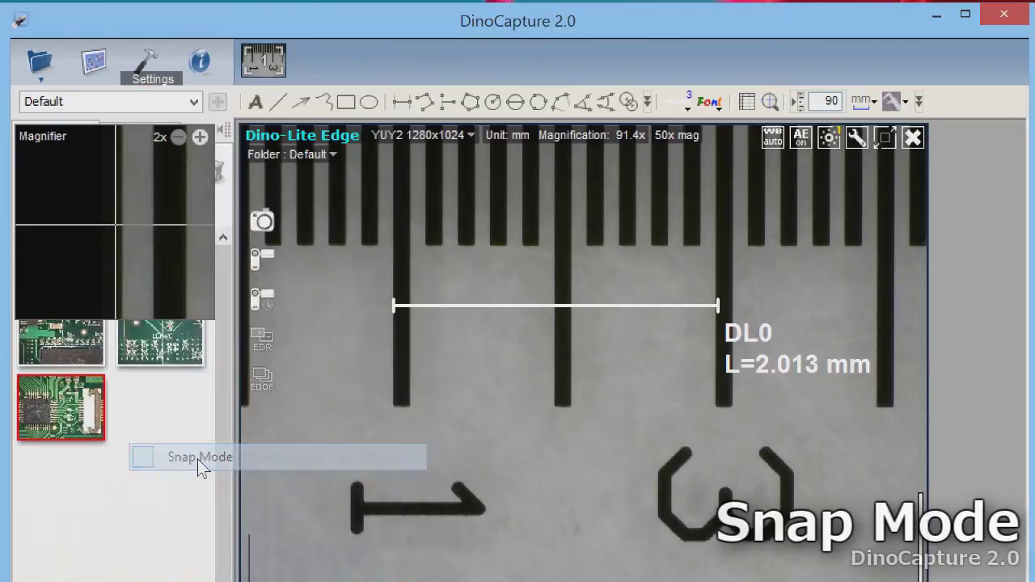
click(404, 104)
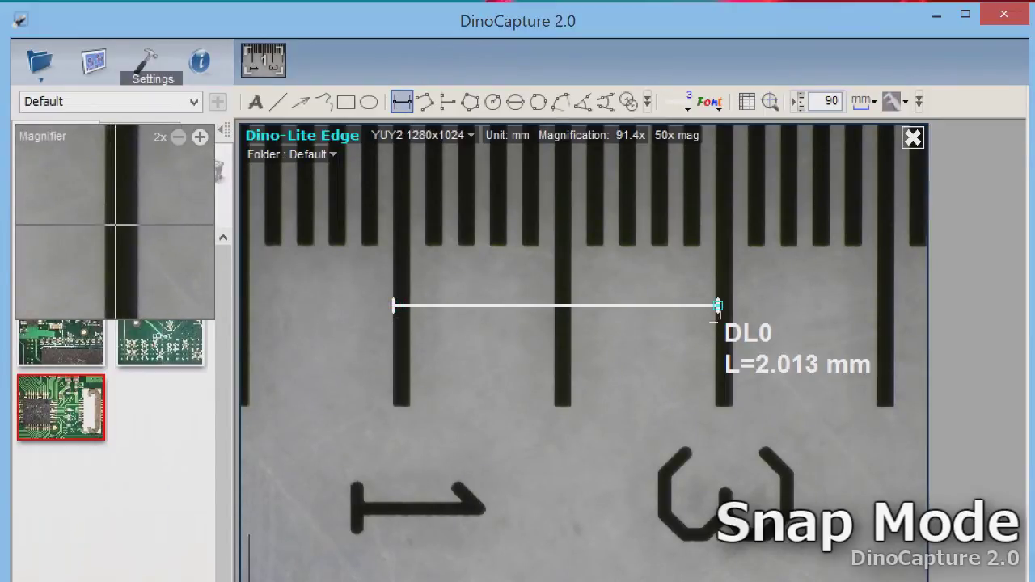
mouse_move(555, 306)
mouse_down()
mouse_move(547, 391)
mouse_move(557, 408)
mouse_up()
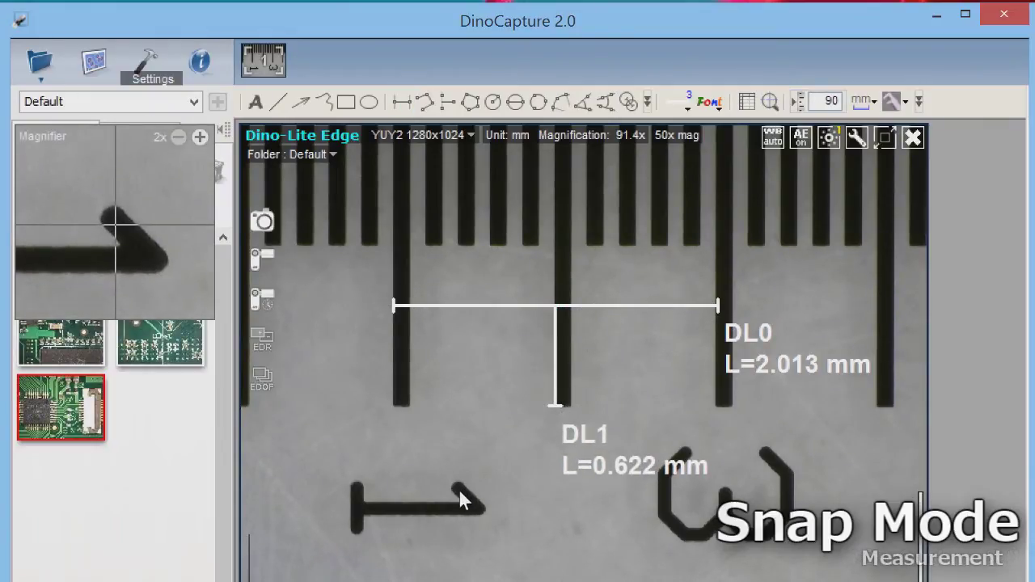
Lock drawings by size rather than position, then shift DL0 keeping its 2.013 mm length.
click(141, 76)
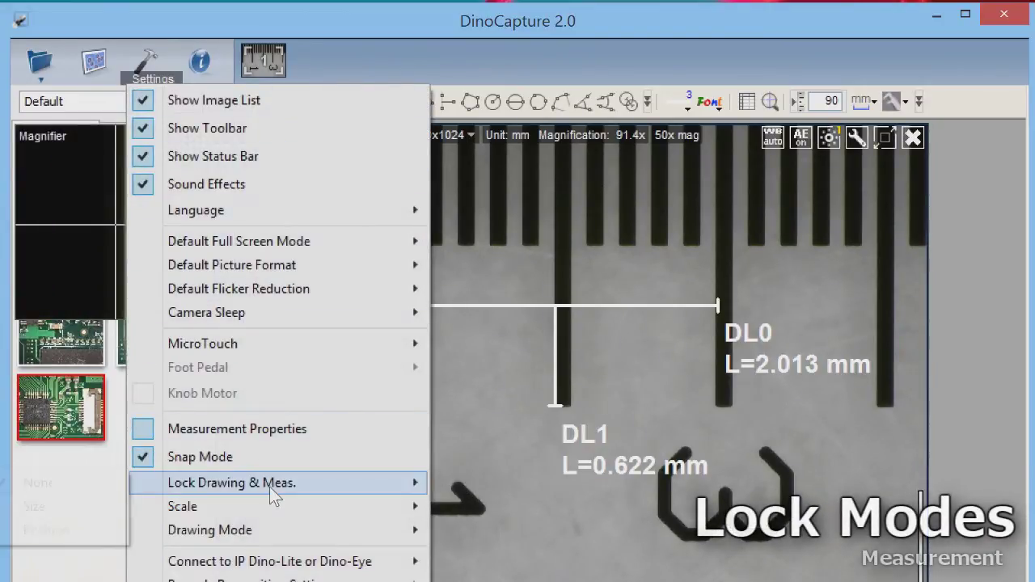
mouse_move(232, 482)
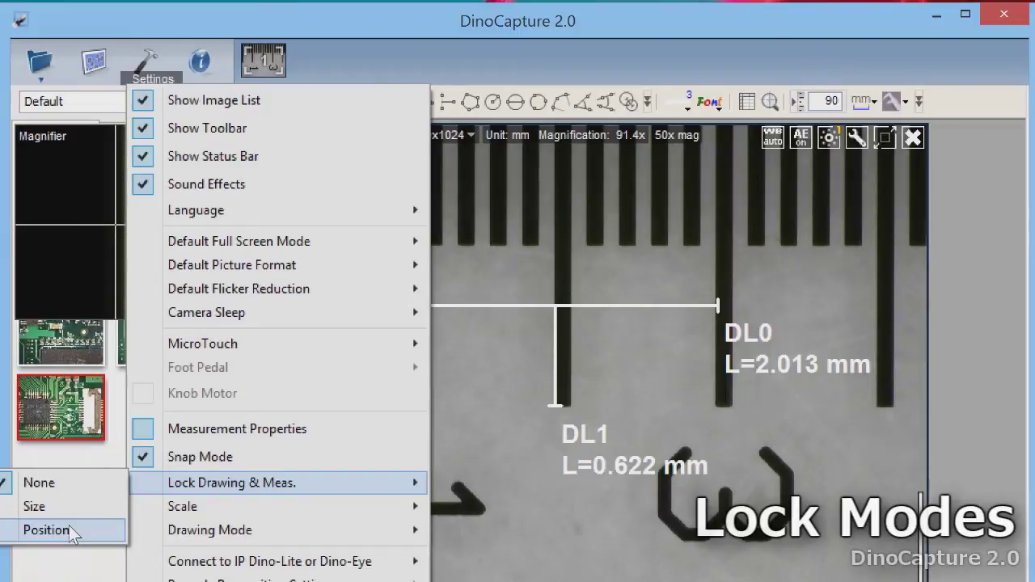
click(68, 530)
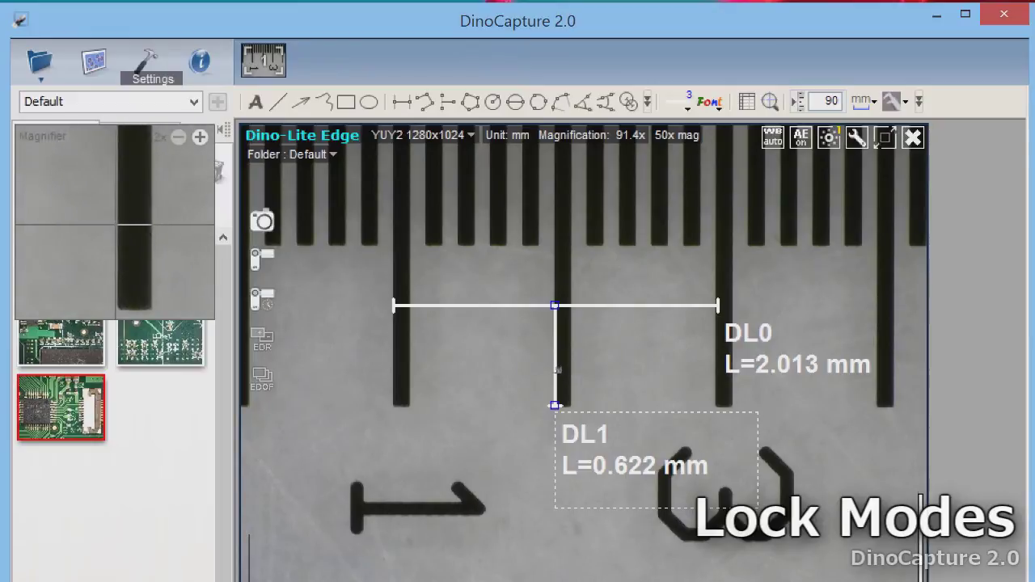
click(146, 63)
mouse_move(232, 483)
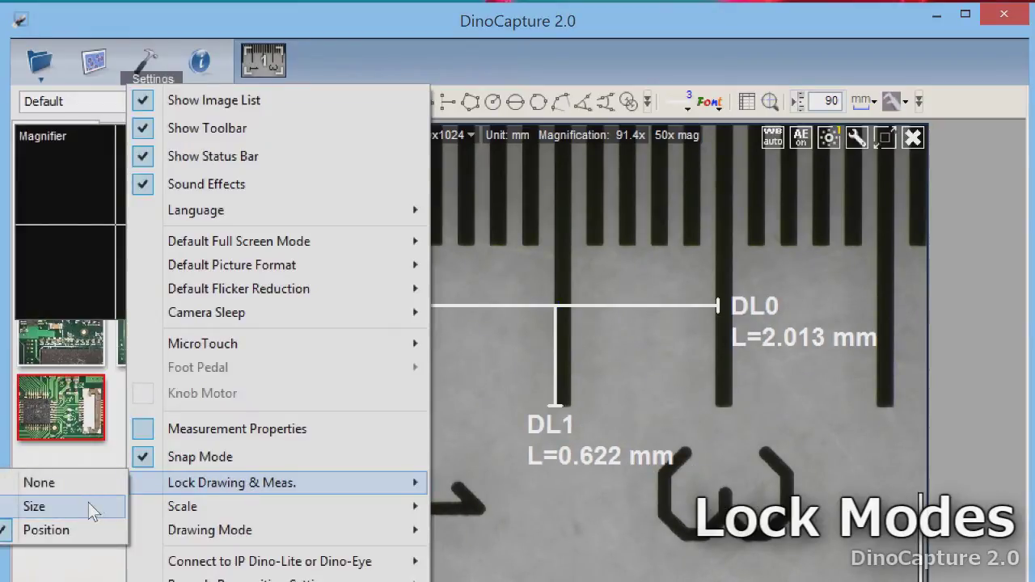
click(88, 506)
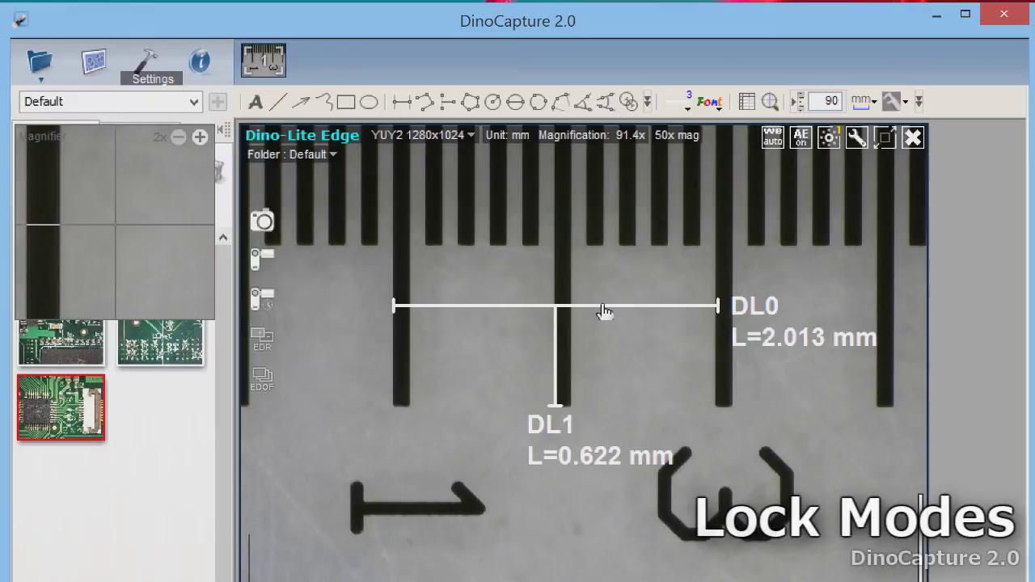
drag(601, 306, 603, 292)
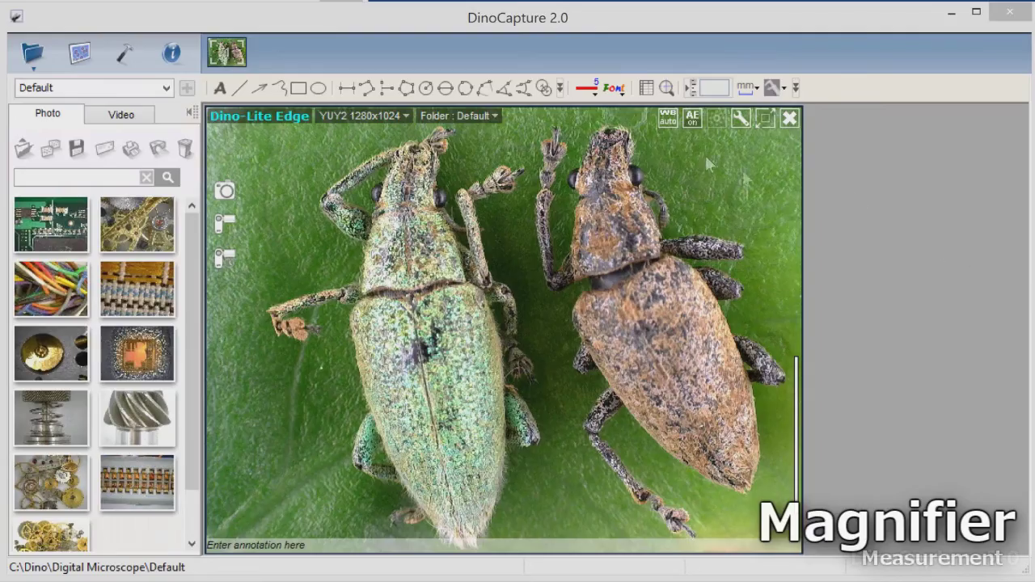
Turn on the magnifier and raise its zoom to 8x.
click(666, 90)
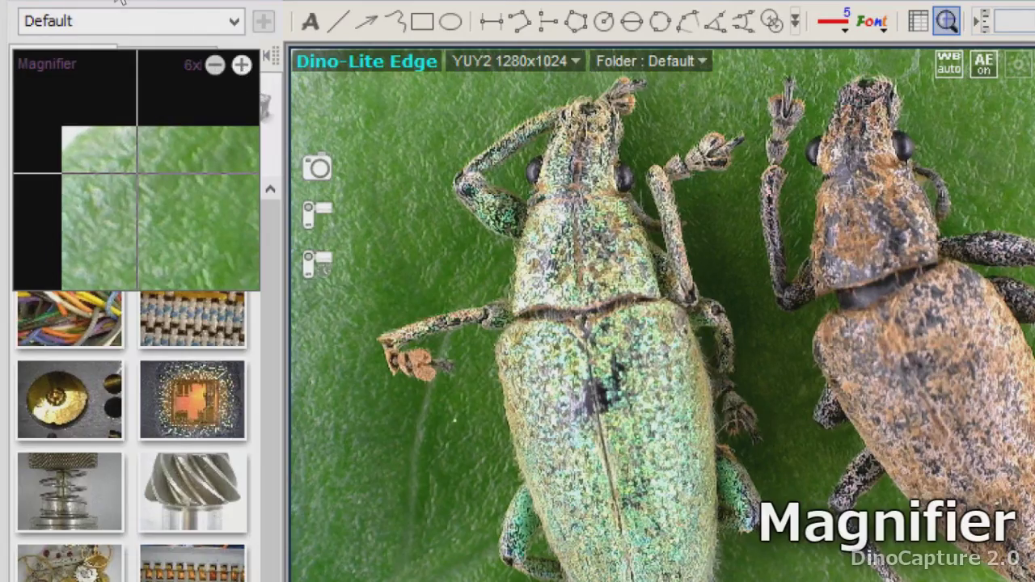
click(241, 65)
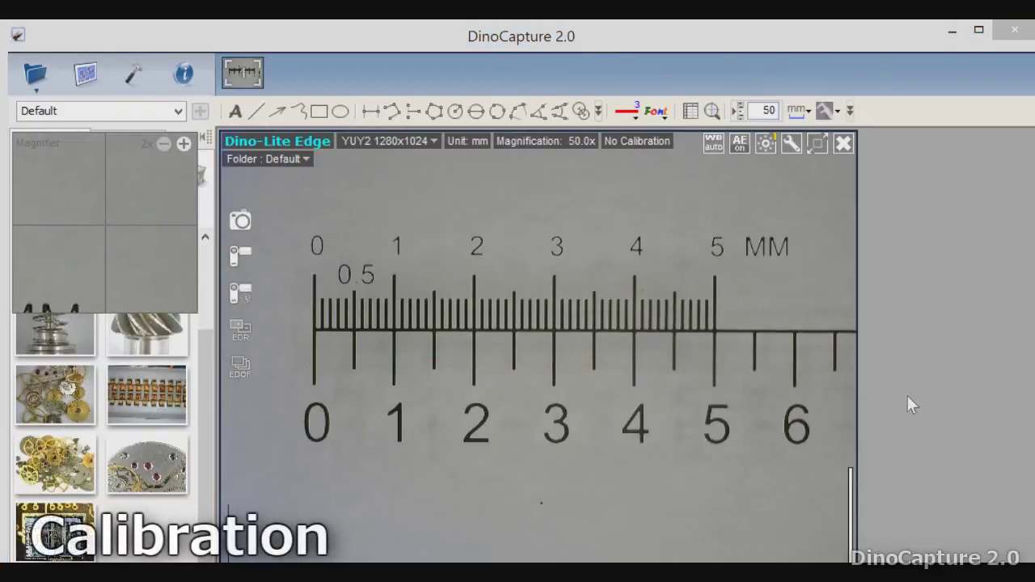
Start a new calibration profile named '50x magnification'.
click(825, 110)
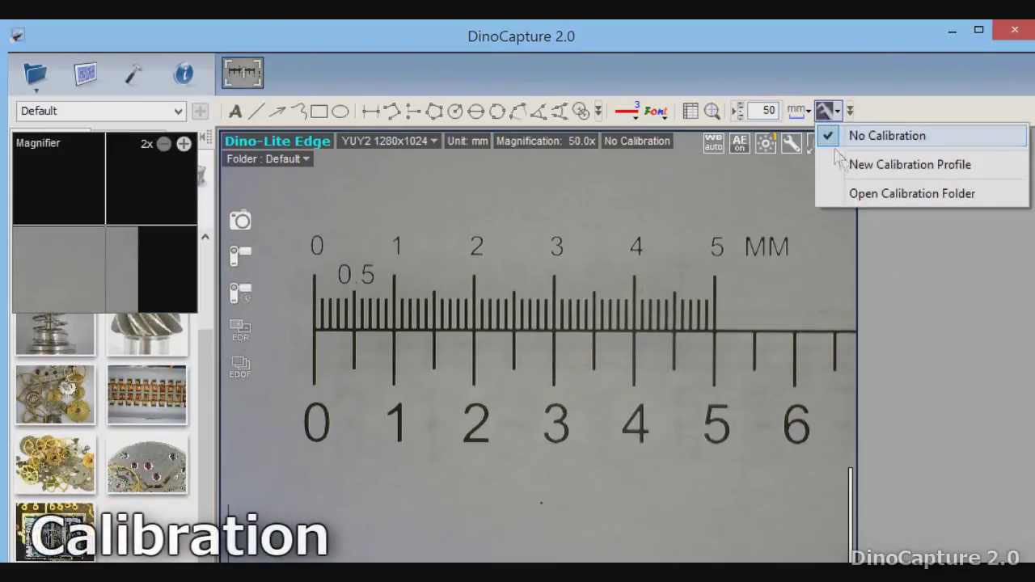
click(910, 164)
text(50x magnification)
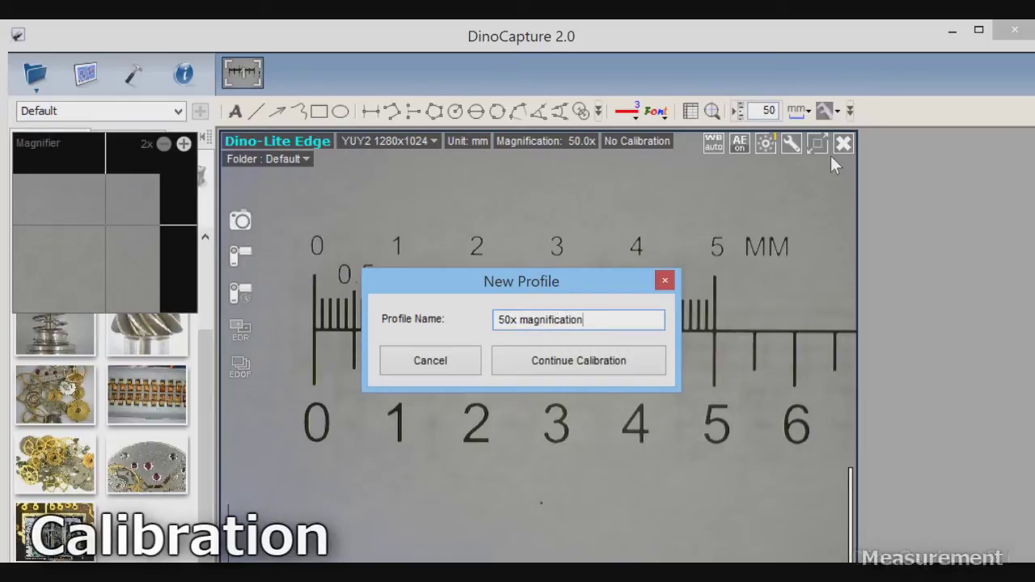
key(Return)
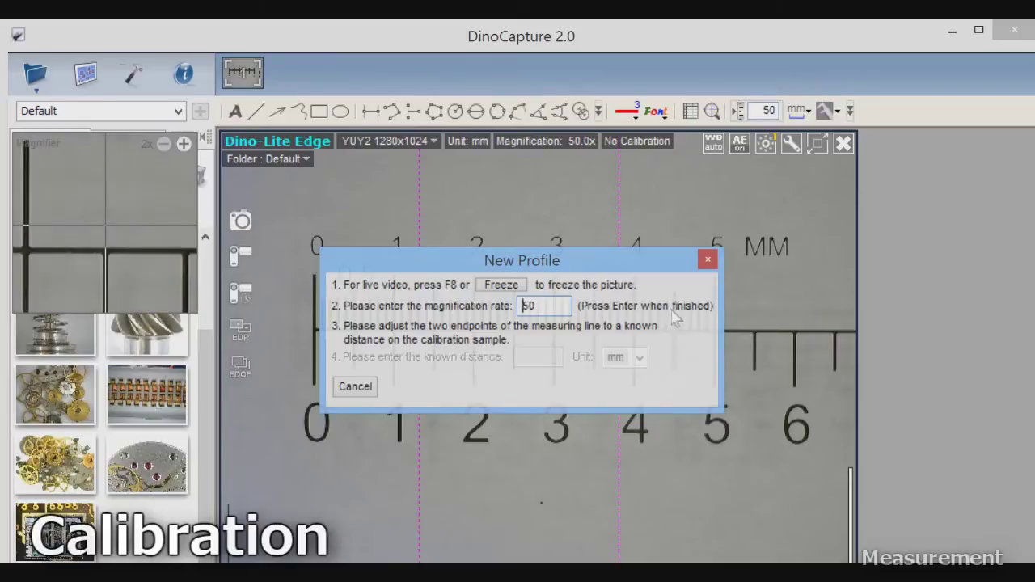
Calibrate the profile by spanning the ruler's 0–5 mm marks as the known distance, and apply it.
drag(607, 260, 914, 416)
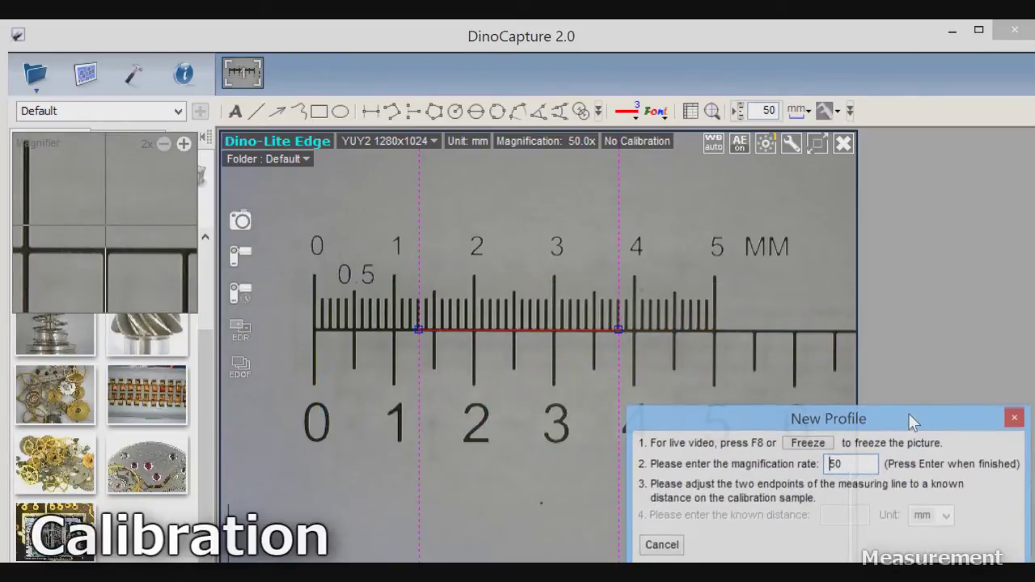
click(416, 327)
drag(417, 326, 318, 328)
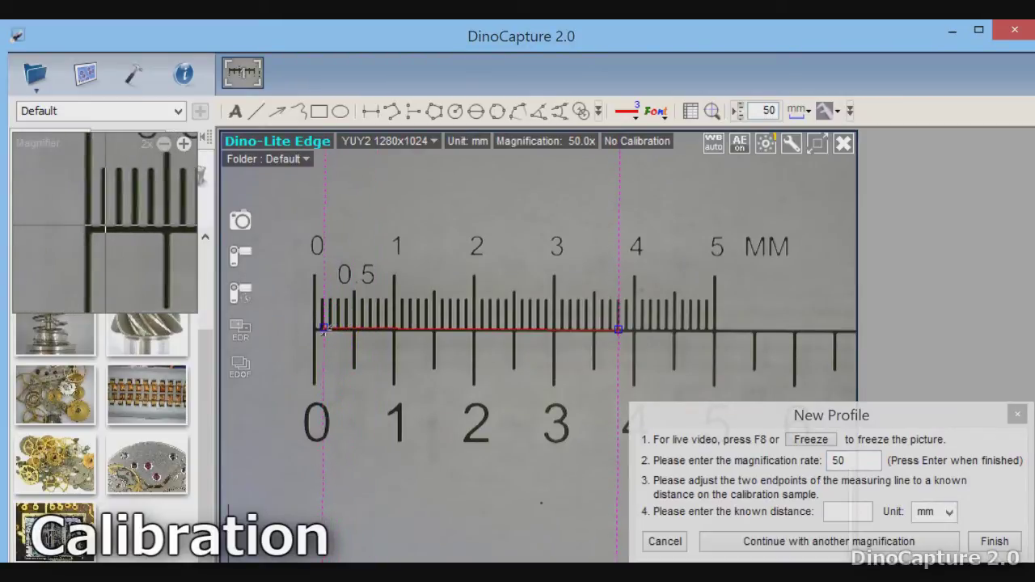
mouse_move(619, 329)
mouse_down()
mouse_move(687, 343)
mouse_move(714, 330)
mouse_up()
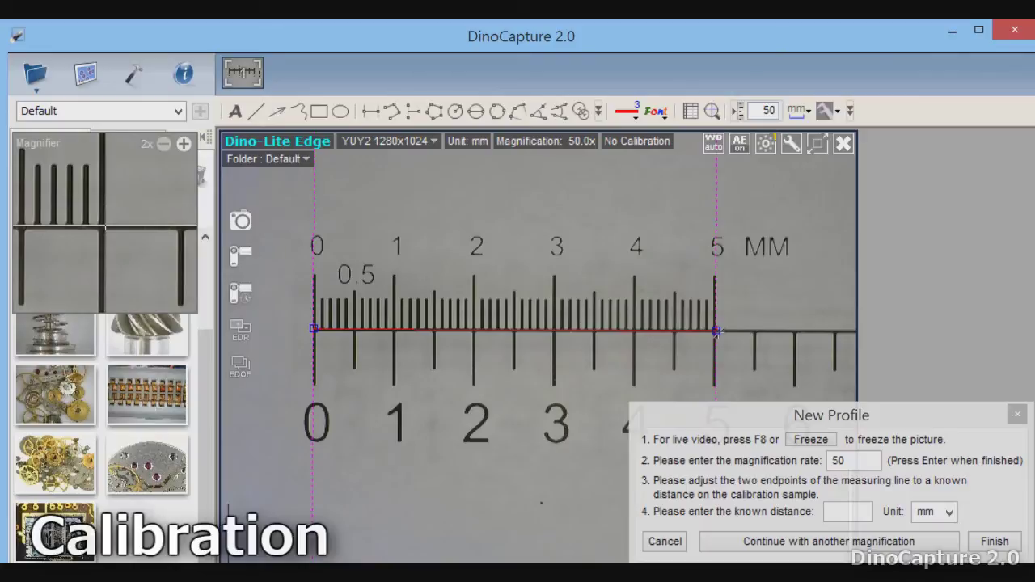
click(867, 509)
text(5)
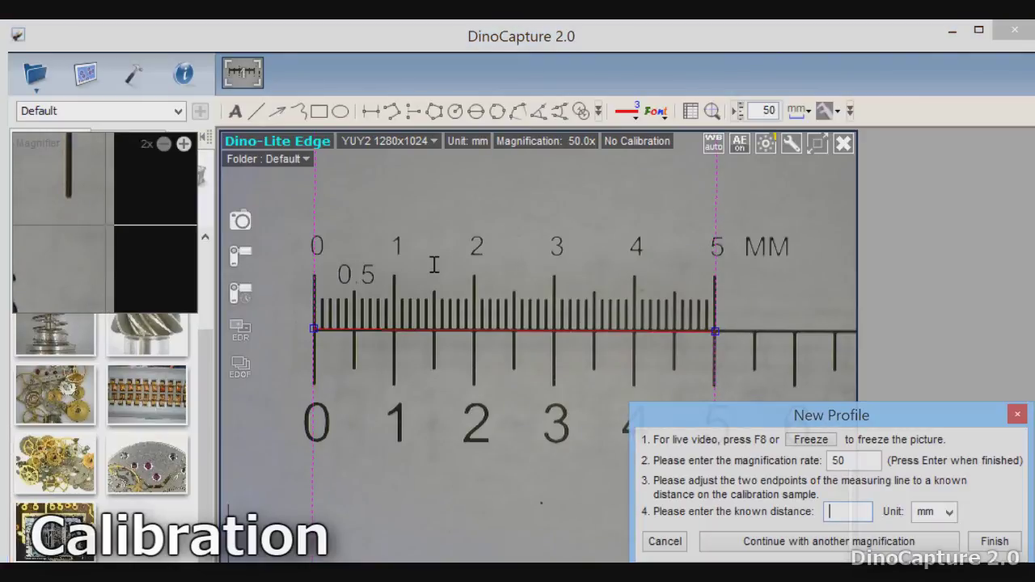
click(995, 541)
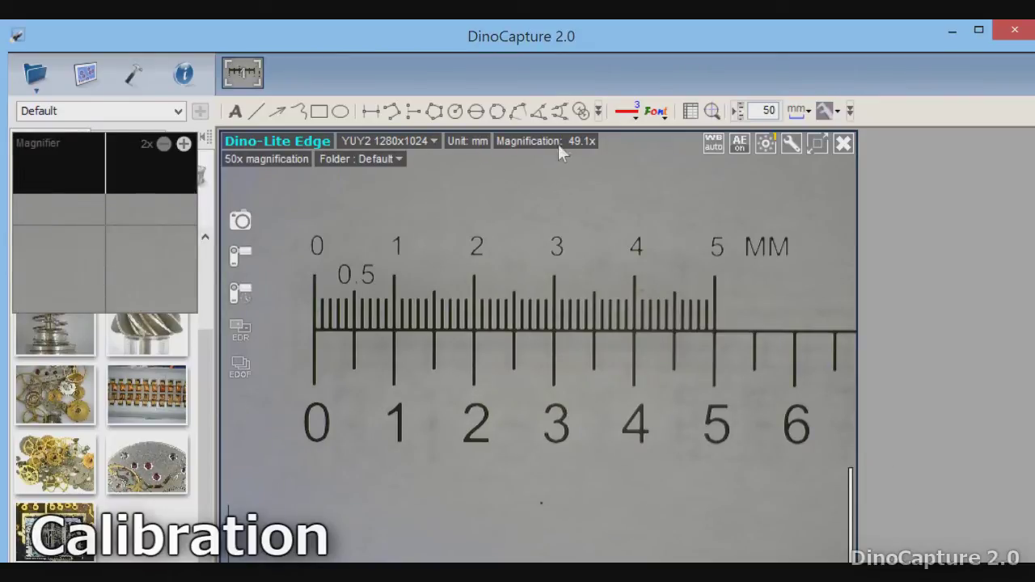
Check the calibration with horizontal lines across the ruler's 0–5 mm marks, redrawing until it reads 5.000 mm.
click(370, 111)
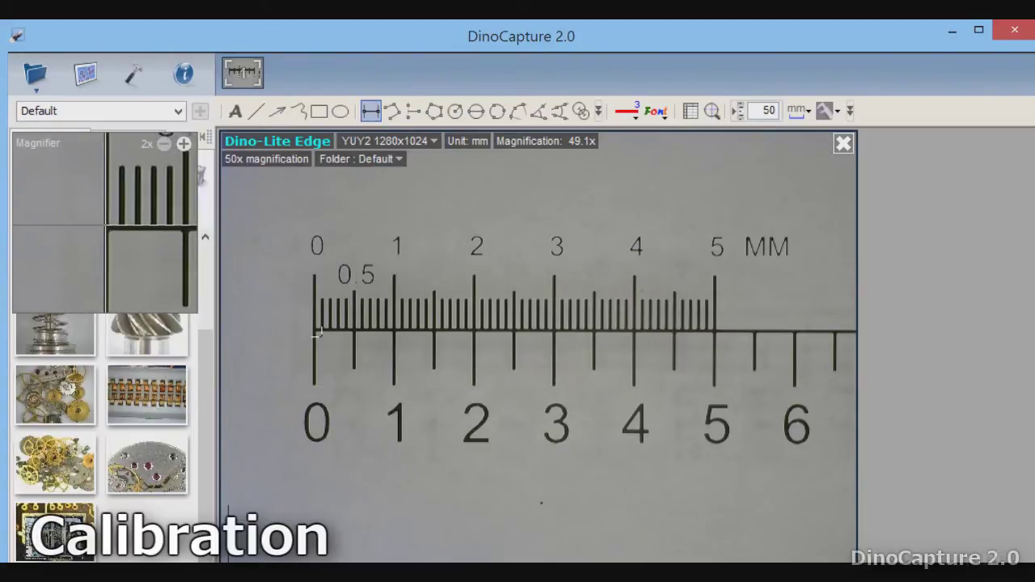
drag(314, 330, 715, 330)
click(370, 111)
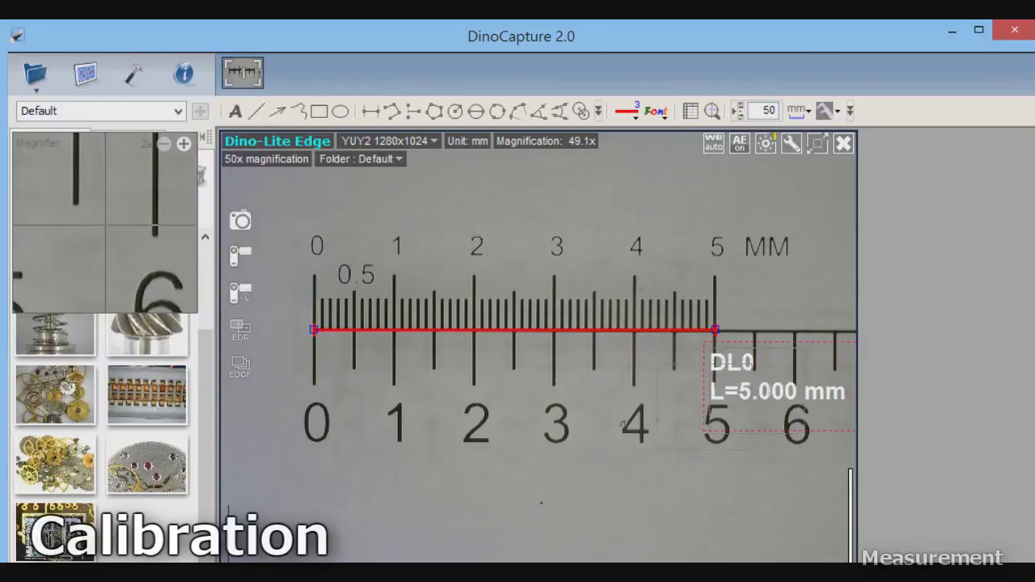
drag(787, 396, 423, 415)
click(370, 111)
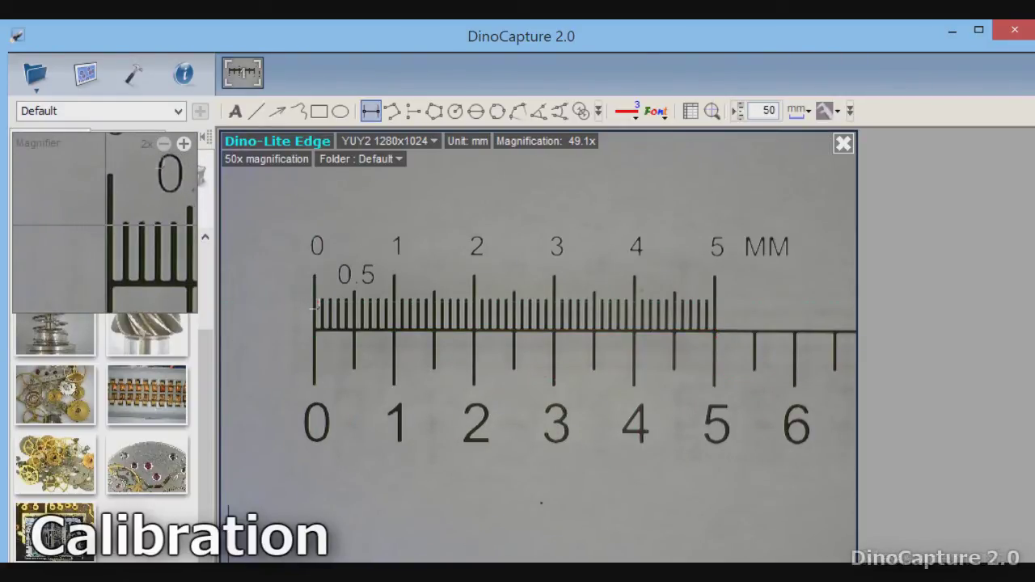
drag(313, 302, 714, 303)
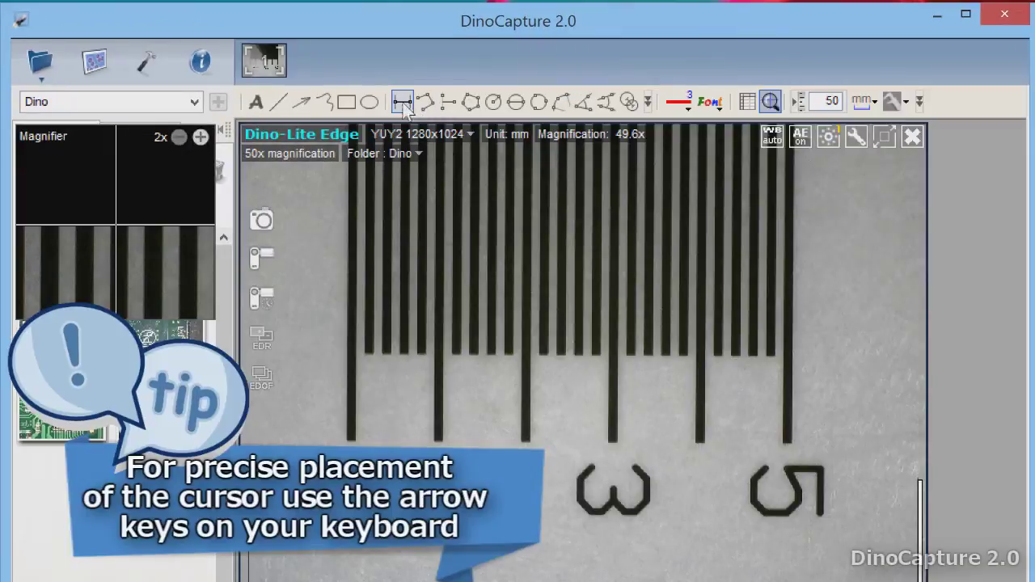
click(403, 103)
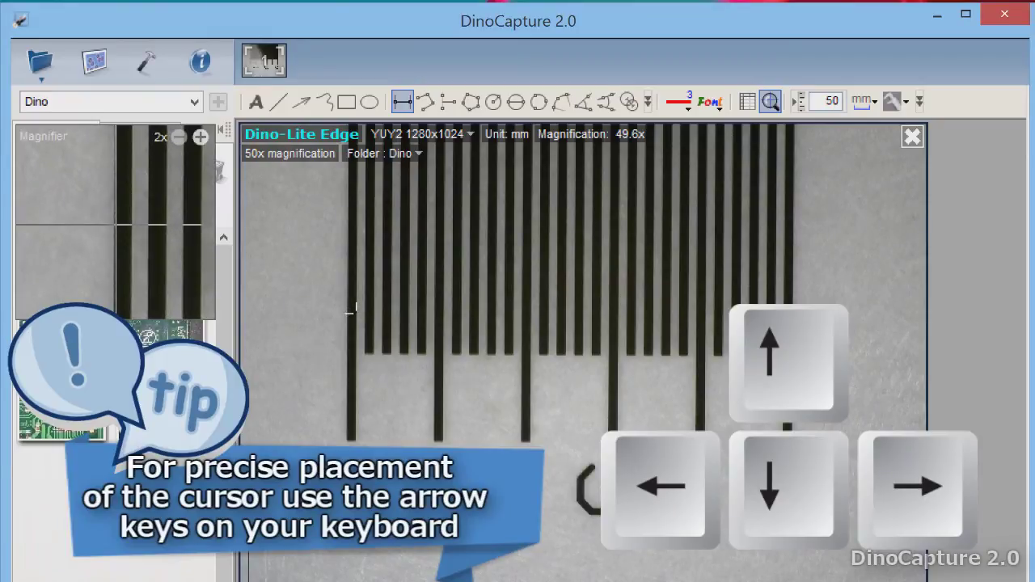
Draw trial lines across the scale, then a Shift-straight vertical DL0 from 0 reading 1.977 mm.
drag(349, 306, 784, 299)
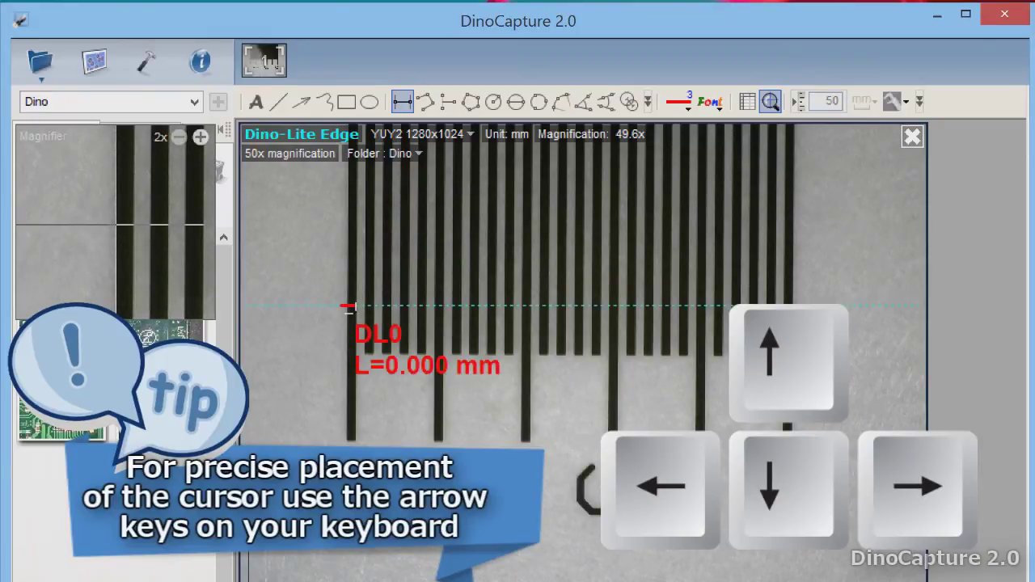
key(Down)
key(Down)
key(Down)
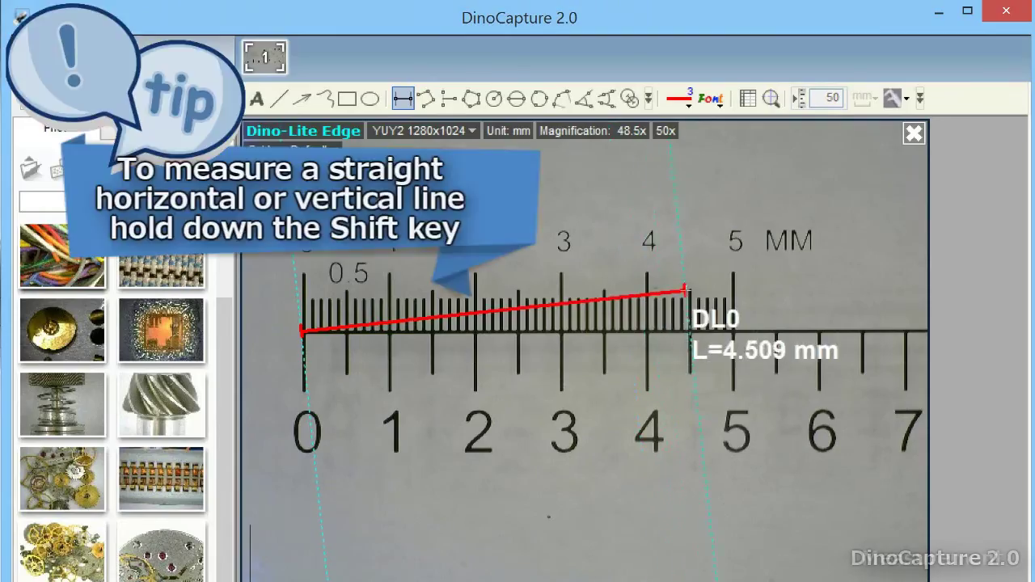
drag(642, 296, 729, 288)
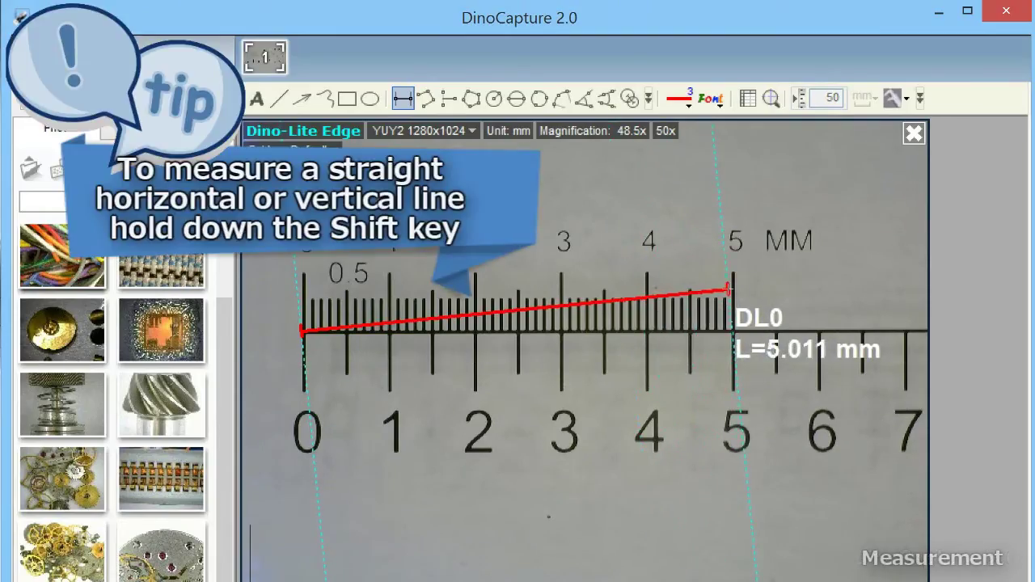
key(shift)
drag(303, 332, 303, 502)
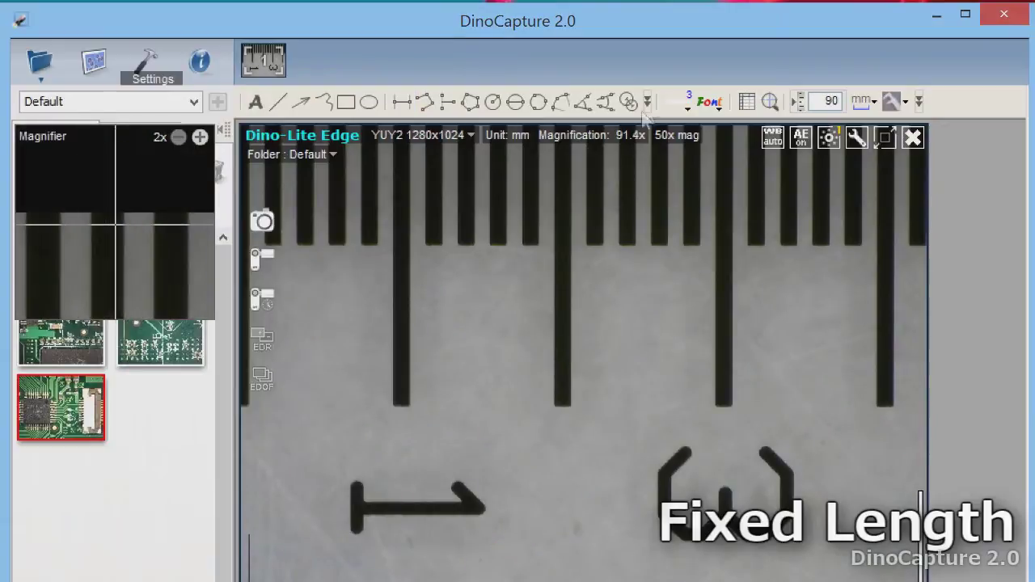
Place a Fixed Length line FL0 of 2 mm on the image.
click(647, 102)
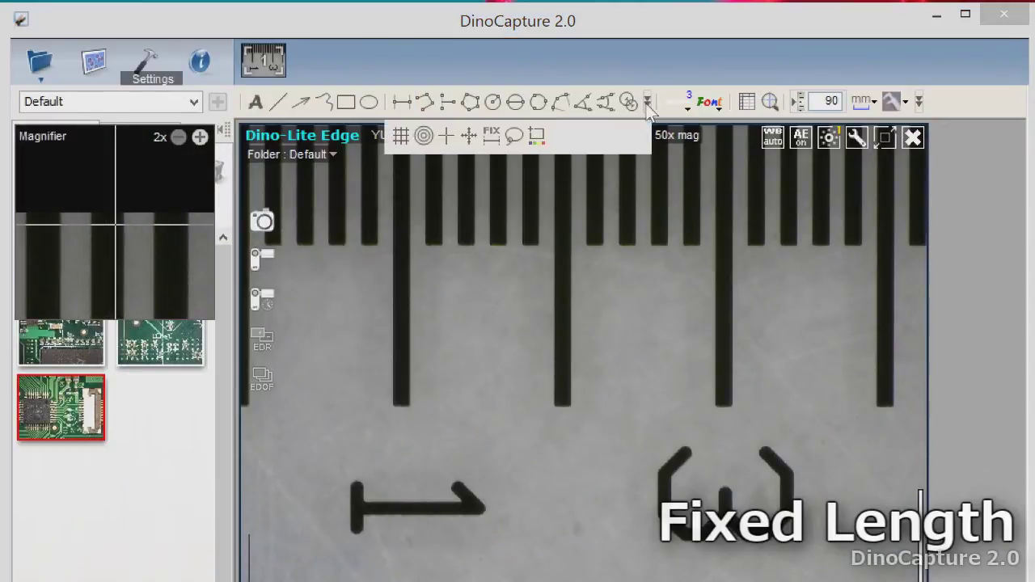
click(491, 141)
click(668, 420)
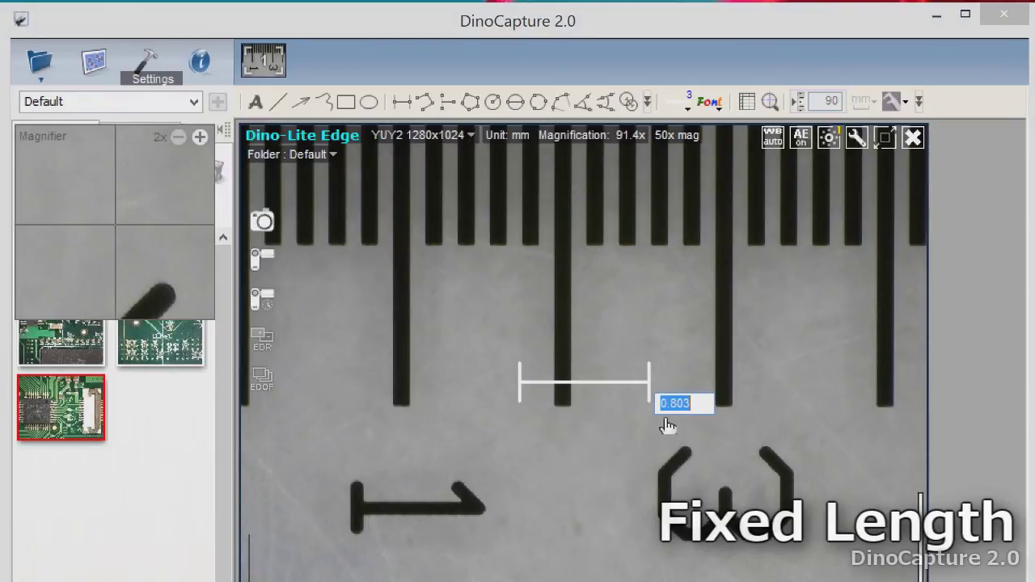
text(2)
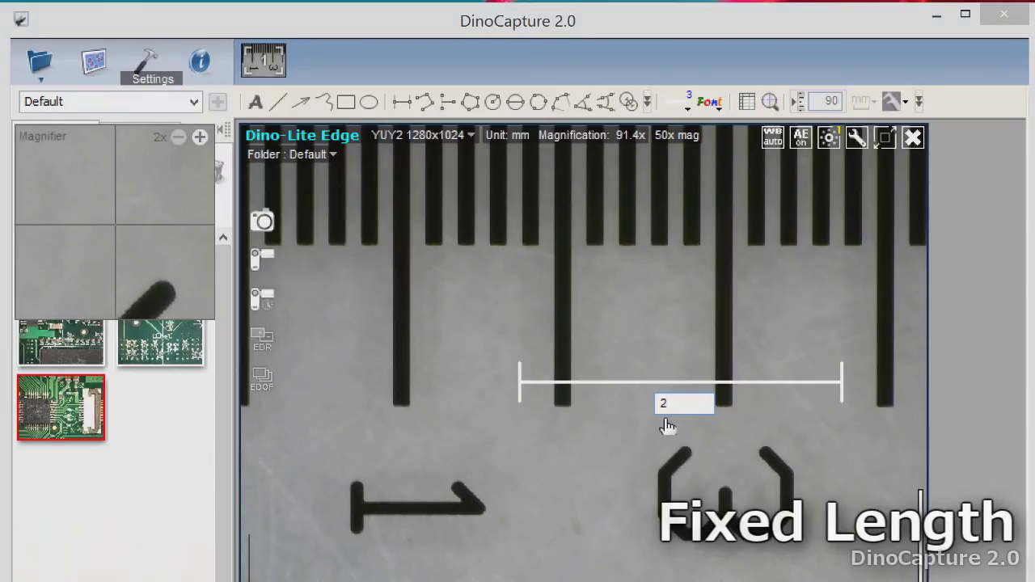
key(Return)
Move the 2 mm line so it spans between two long tick marks.
click(670, 383)
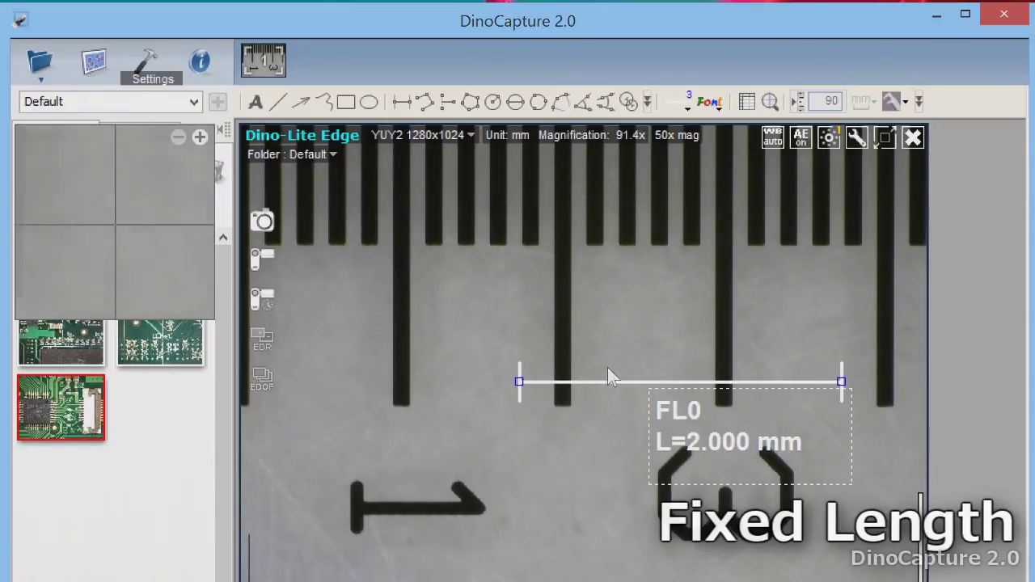
drag(595, 384, 481, 352)
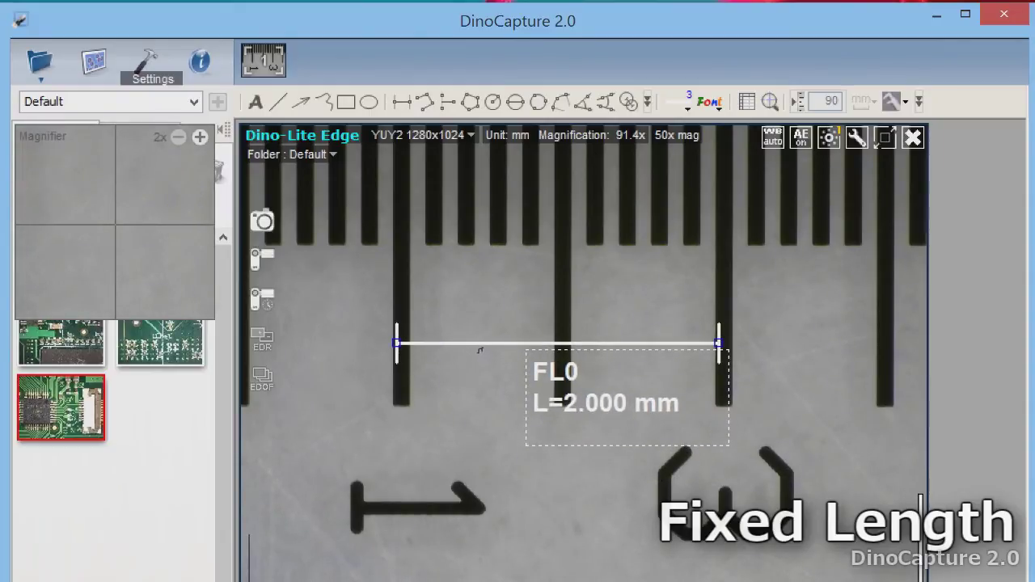
drag(479, 350, 478, 349)
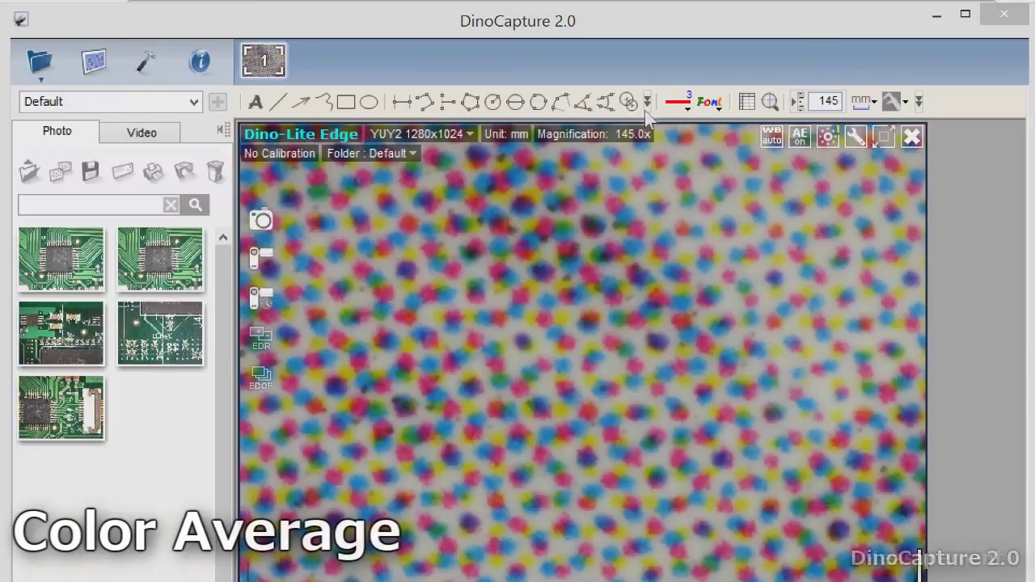
click(647, 104)
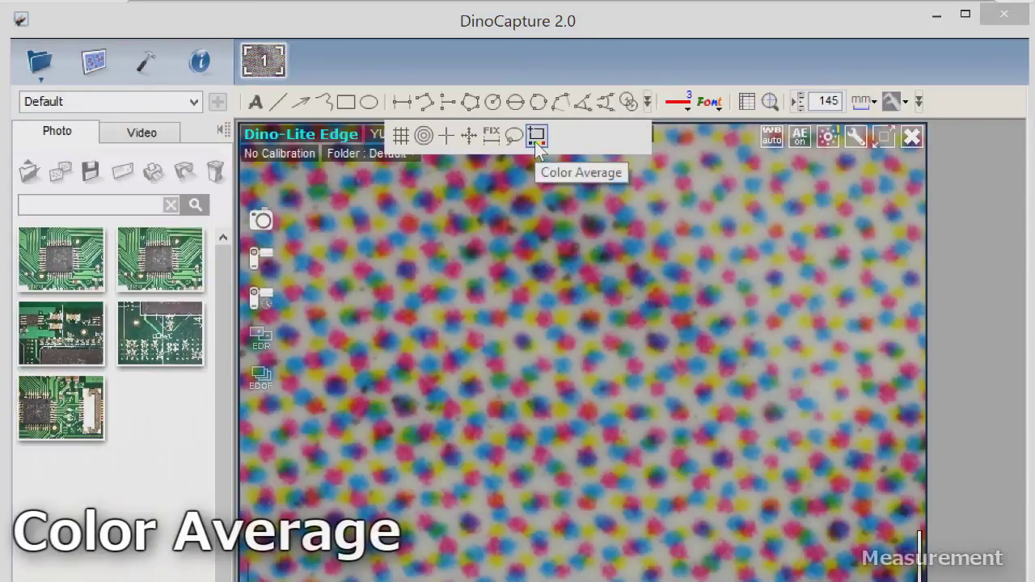
Average the colour over the dotted print (RGB 867B7B) and look up 867B7B on ColorCodeHex.
click(536, 136)
mouse_move(419, 205)
mouse_down()
mouse_move(633, 366)
mouse_move(678, 375)
mouse_up()
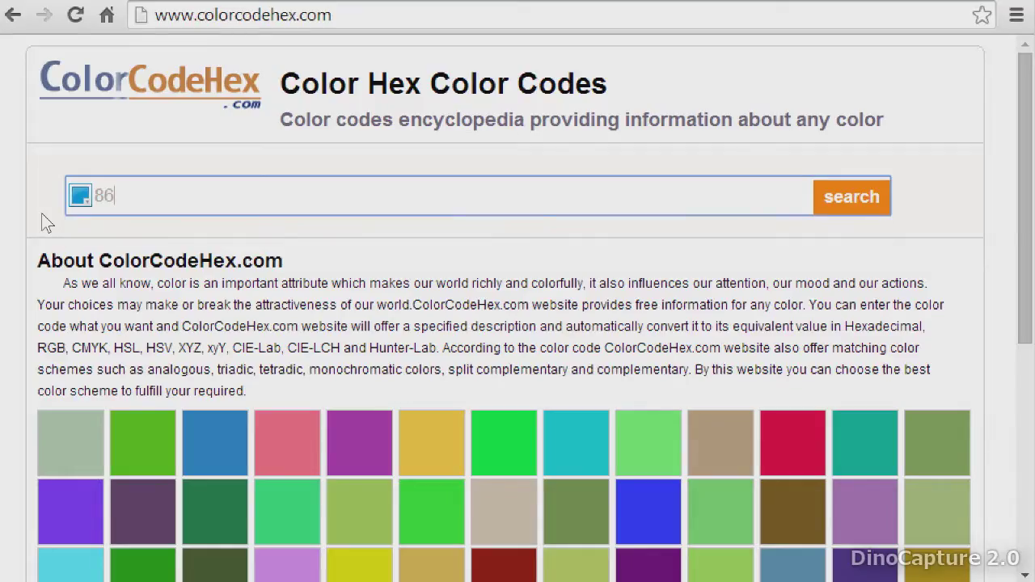
text(7)
text(B7B)
key(Return)
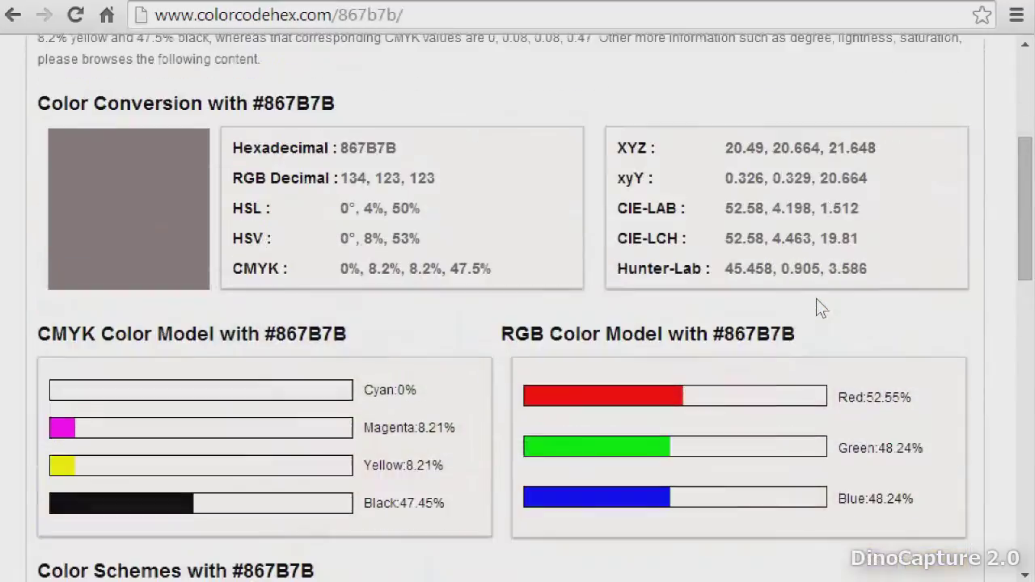
scroll(818, 307, down, 2)
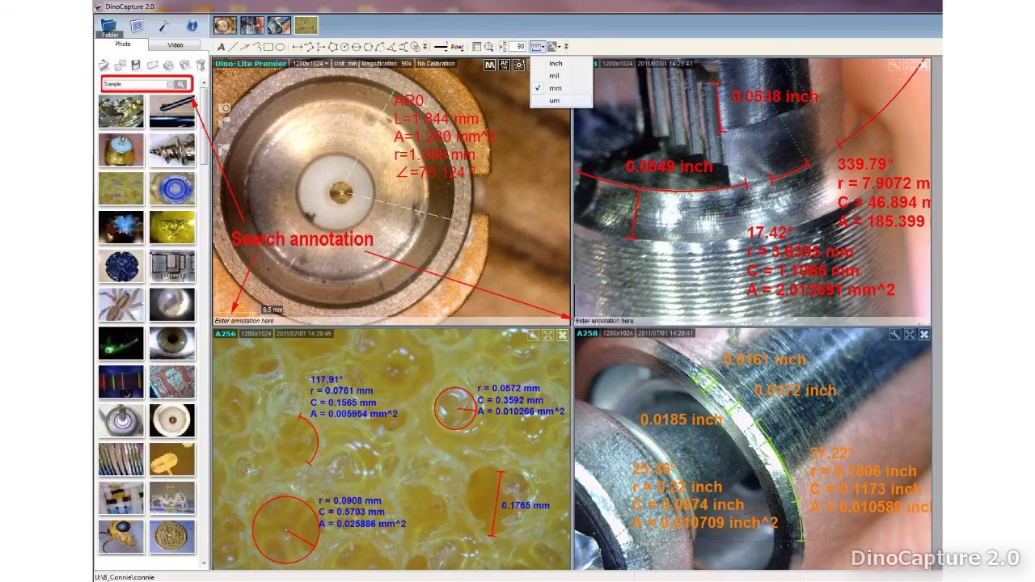